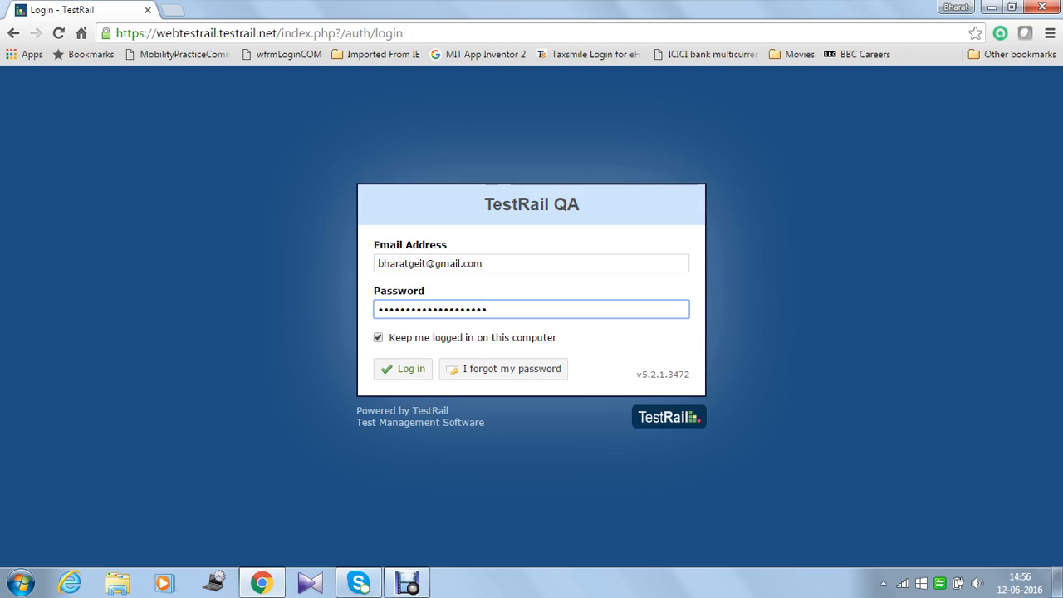
Step: Sign in to TestRail and open the GOUK Travels project from the dashboard
{"action": "left_click", "coordinate": [403, 369]}
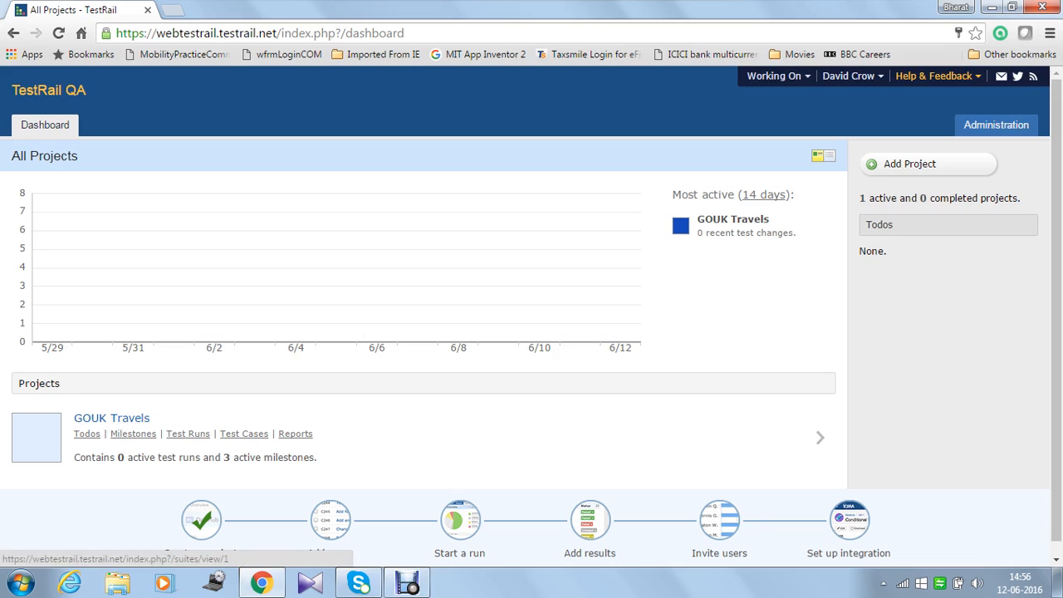
{"action": "scroll", "coordinate": [532, 309], "scroll_direction": "down", "scroll_amount": 1}
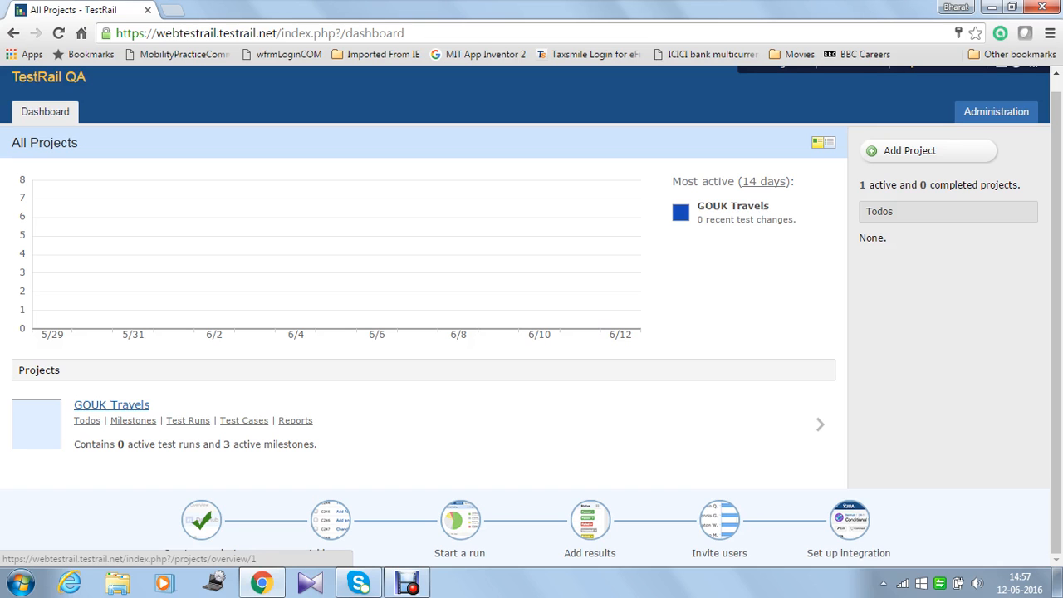
{"action": "left_click", "coordinate": [112, 405]}
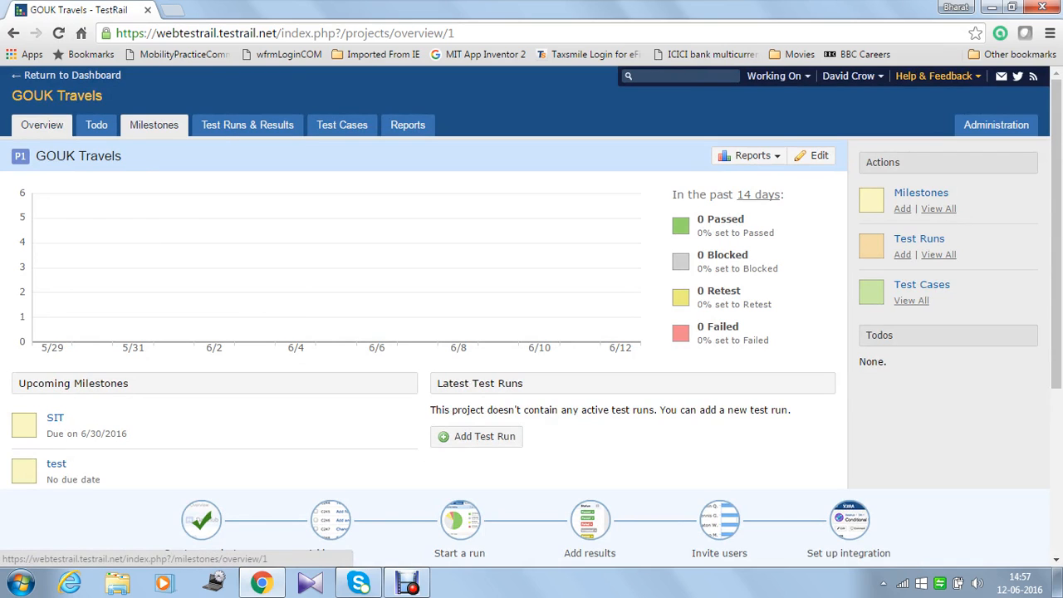
Step: Add a milestone named Release1 with no due date to GOUK Travels
{"action": "left_click", "coordinate": [154, 124]}
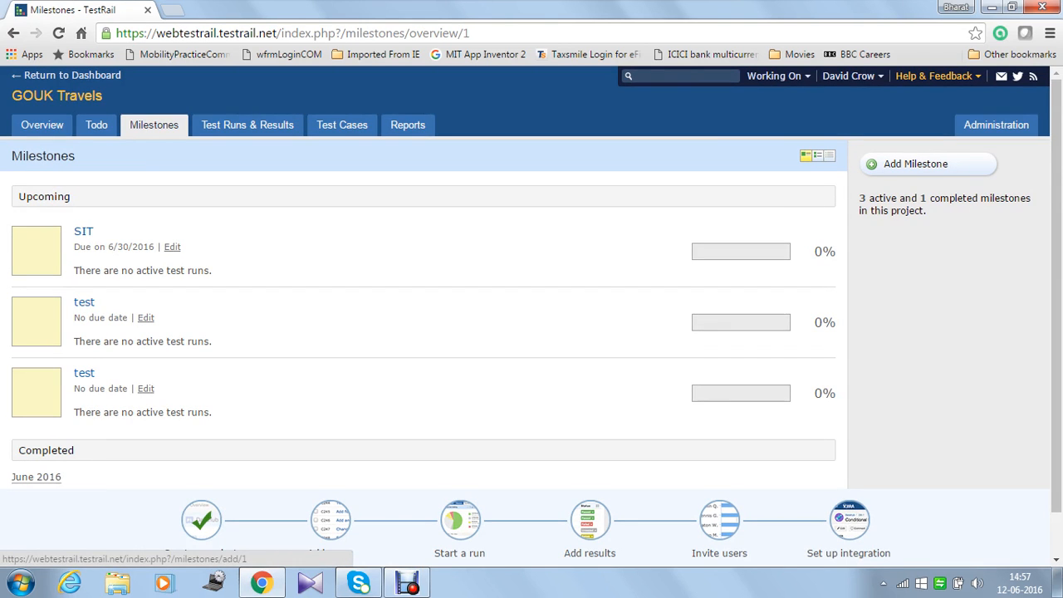
{"action": "left_click", "coordinate": [915, 164]}
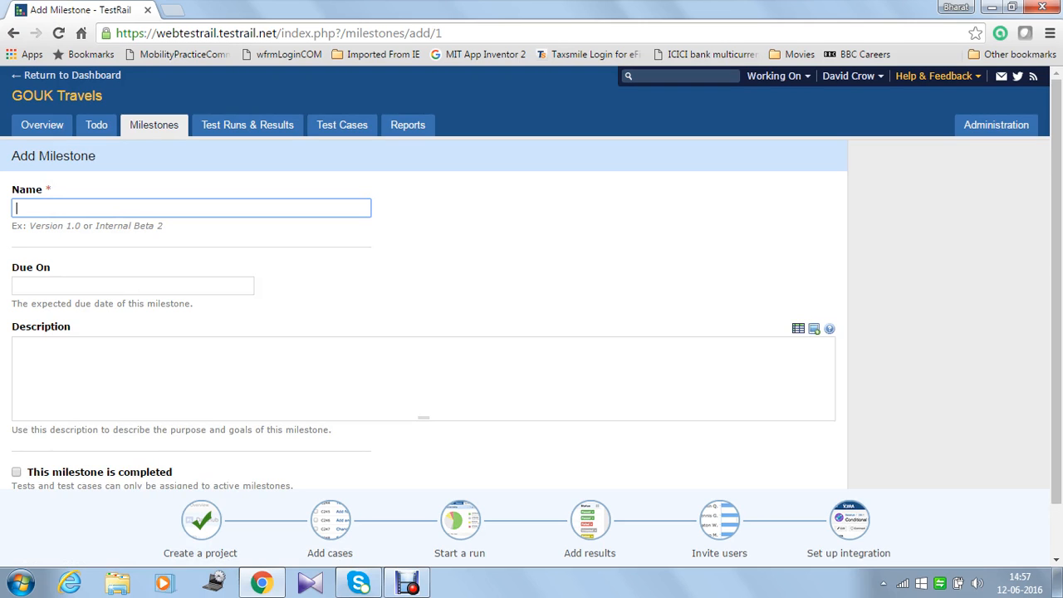
{"action": "type", "text": "Rel"}
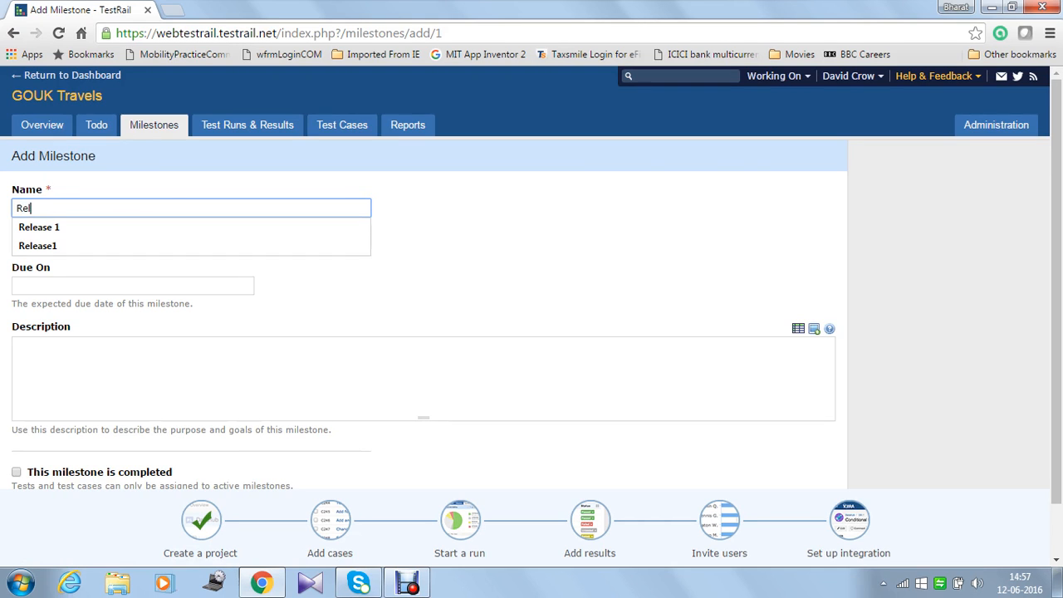
{"action": "type", "text": "ease1"}
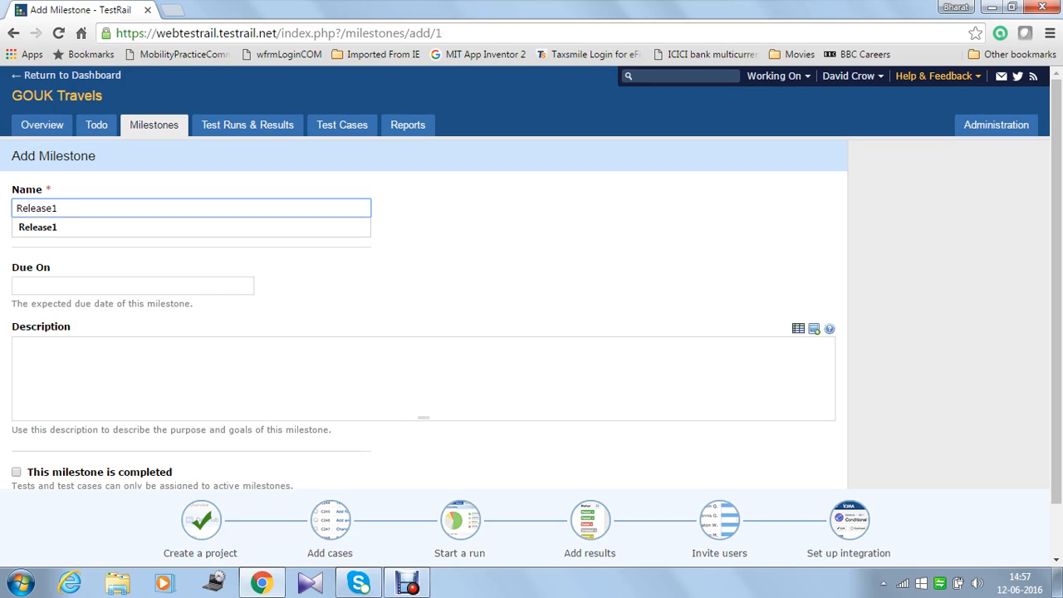
{"action": "key", "text": "Tab"}
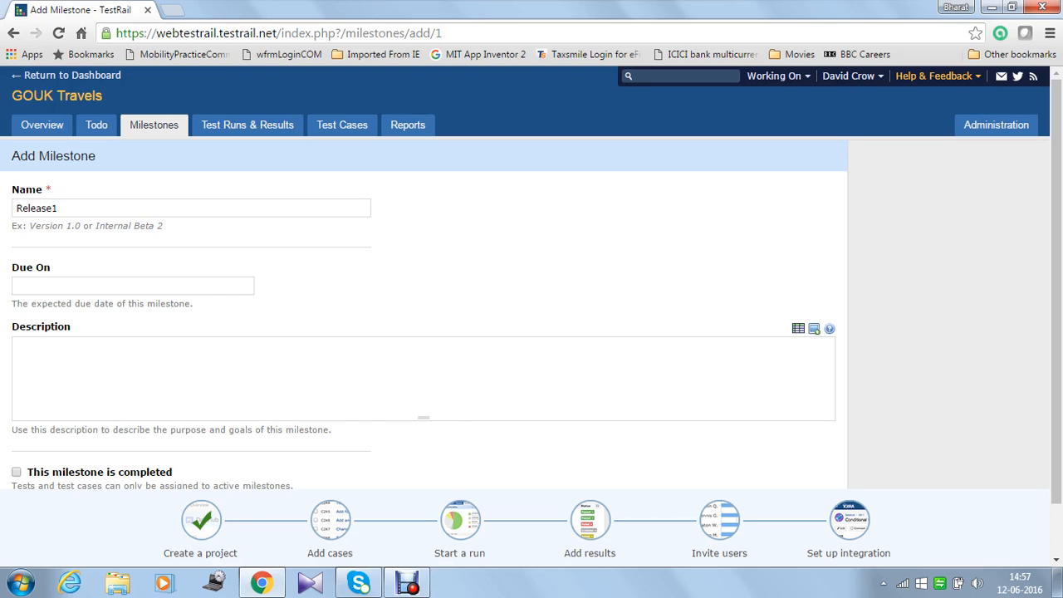
{"action": "left_click", "coordinate": [424, 378]}
{"action": "scroll", "coordinate": [423, 378], "scroll_direction": "down", "scroll_amount": 1}
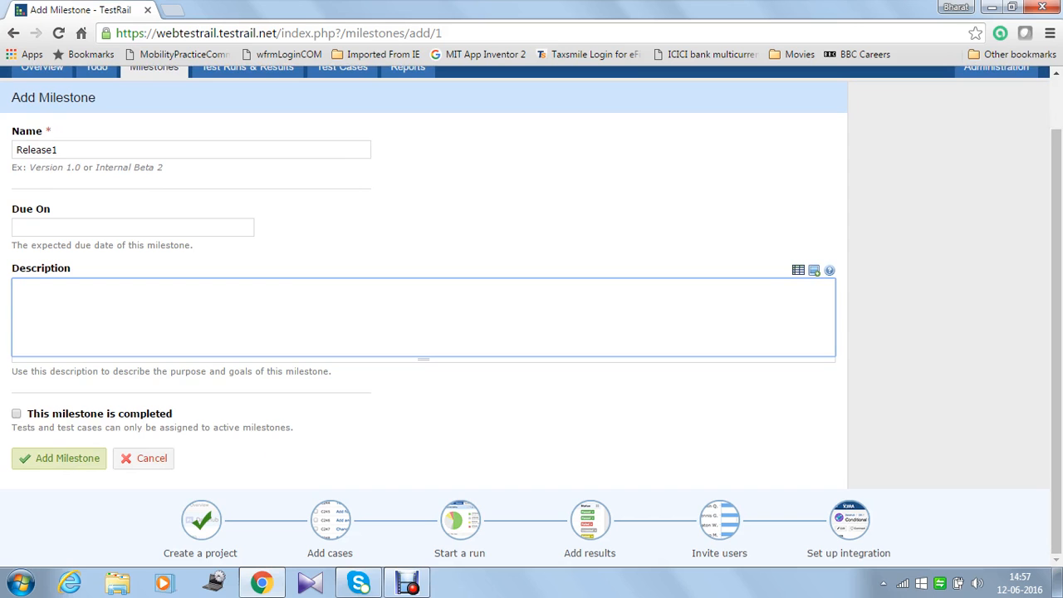
{"action": "left_click", "coordinate": [59, 458]}
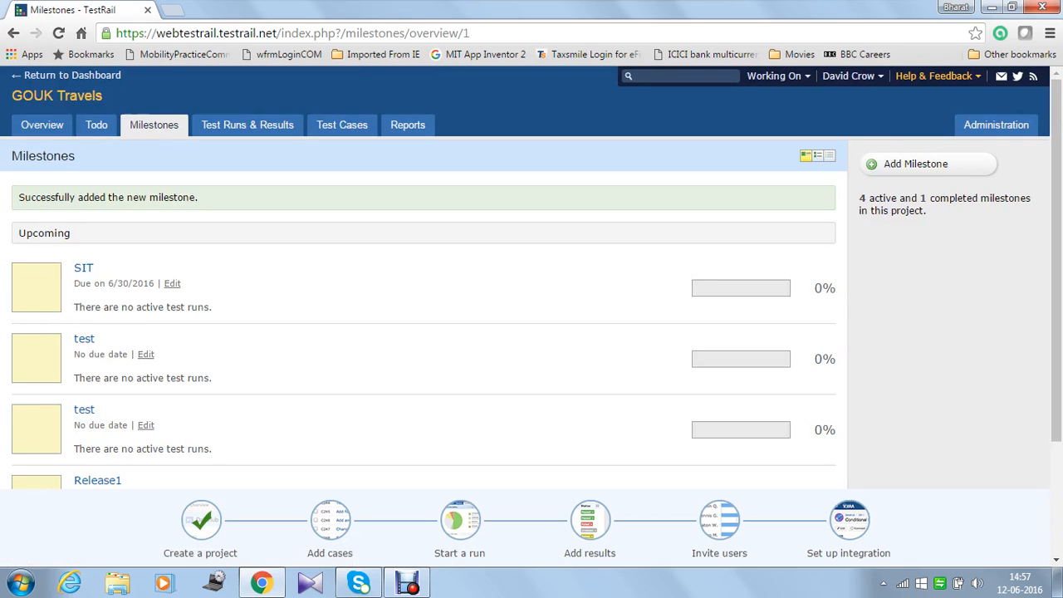
{"action": "scroll", "coordinate": [97, 328], "scroll_direction": "down", "scroll_amount": 2}
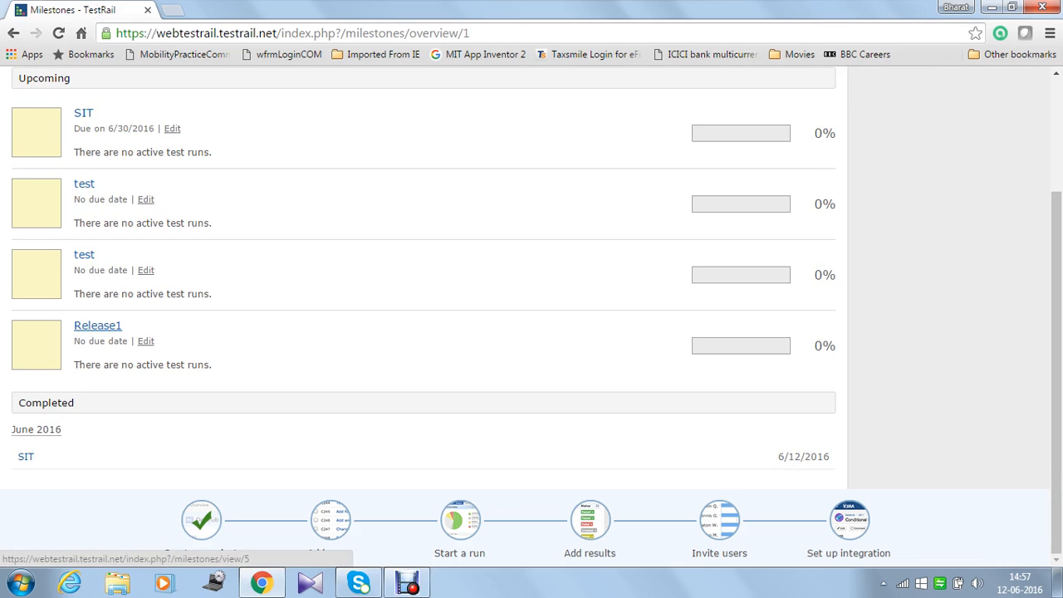
{"action": "scroll", "coordinate": [424, 274], "scroll_direction": "up", "scroll_amount": 1}
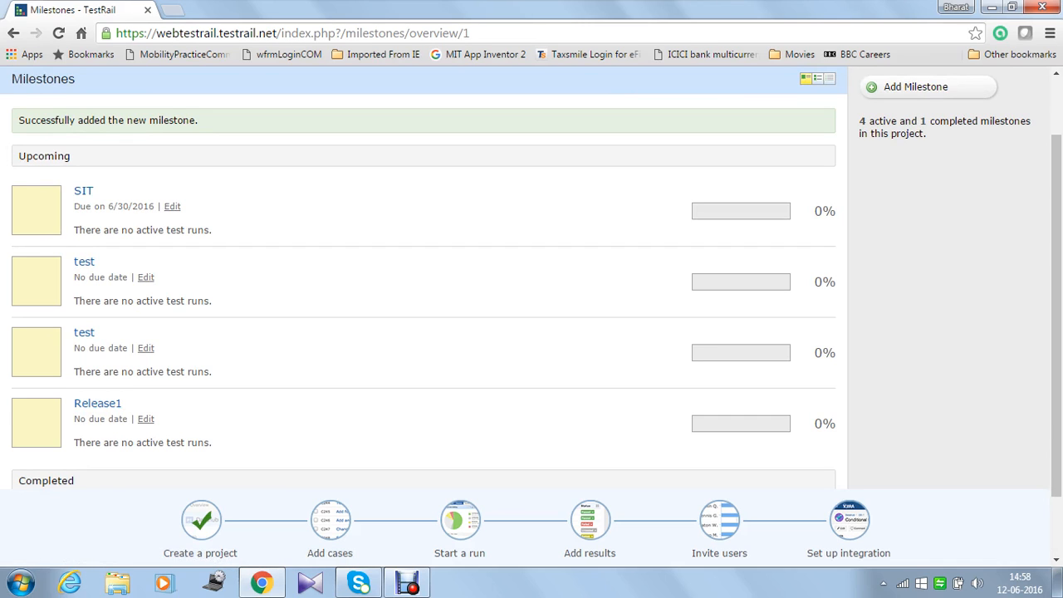
{"action": "scroll", "coordinate": [531, 316], "scroll_direction": "down", "scroll_amount": 2}
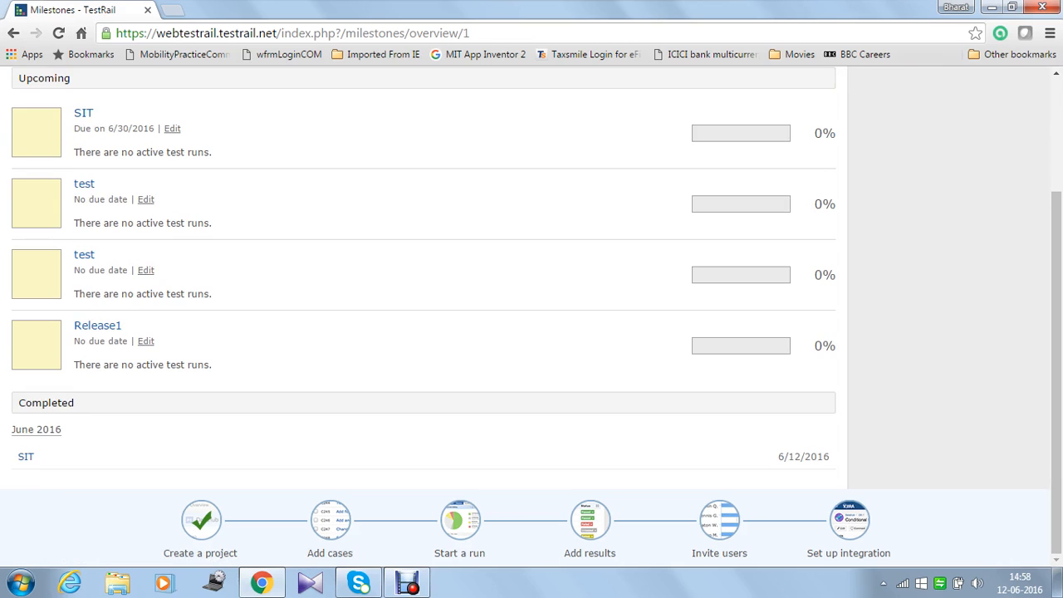
{"action": "scroll", "coordinate": [532, 315], "scroll_direction": "up", "scroll_amount": 3}
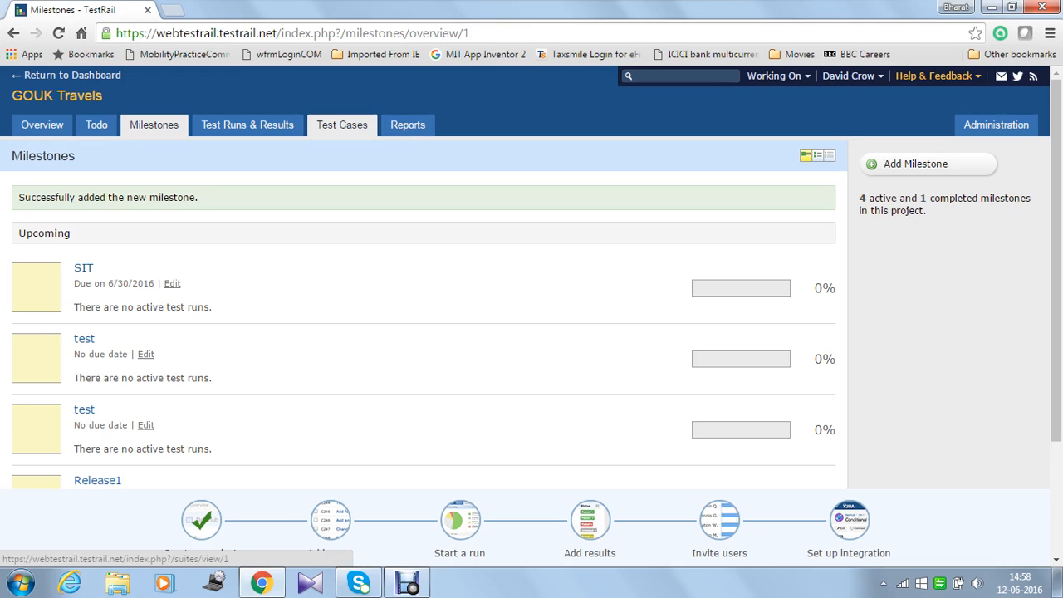
Step: Create a new test case section named Payable with no description
{"action": "left_click", "coordinate": [342, 125]}
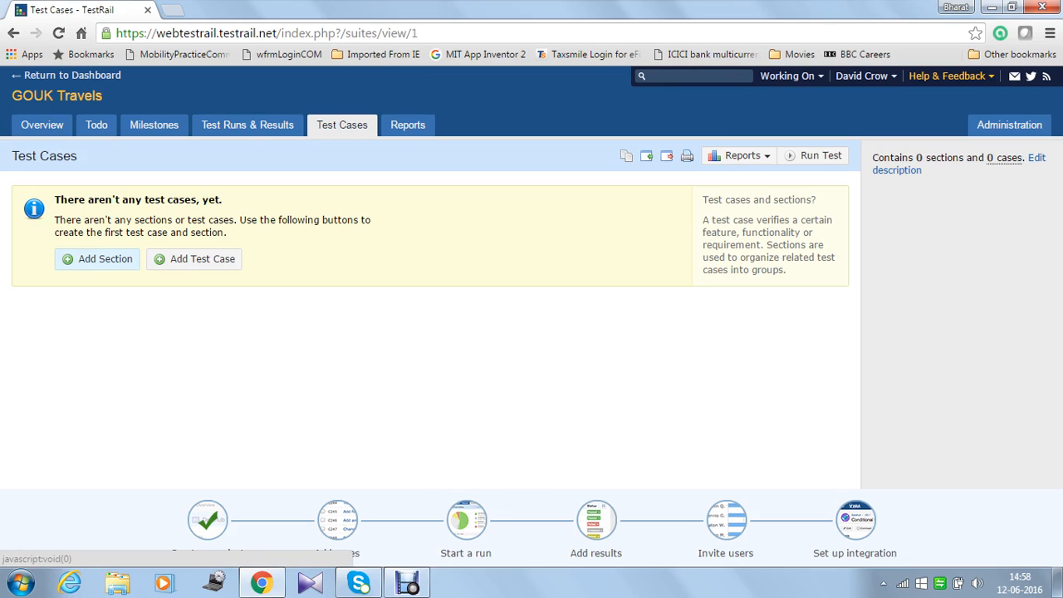
{"action": "left_click", "coordinate": [97, 258]}
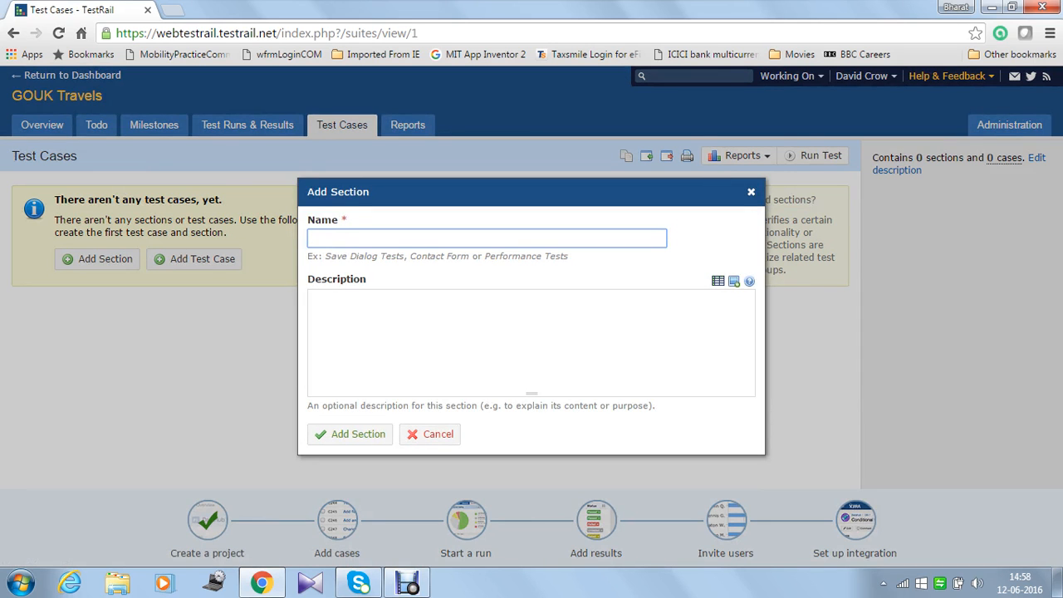
{"action": "type", "text": "Payable"}
{"action": "left_click", "coordinate": [398, 332]}
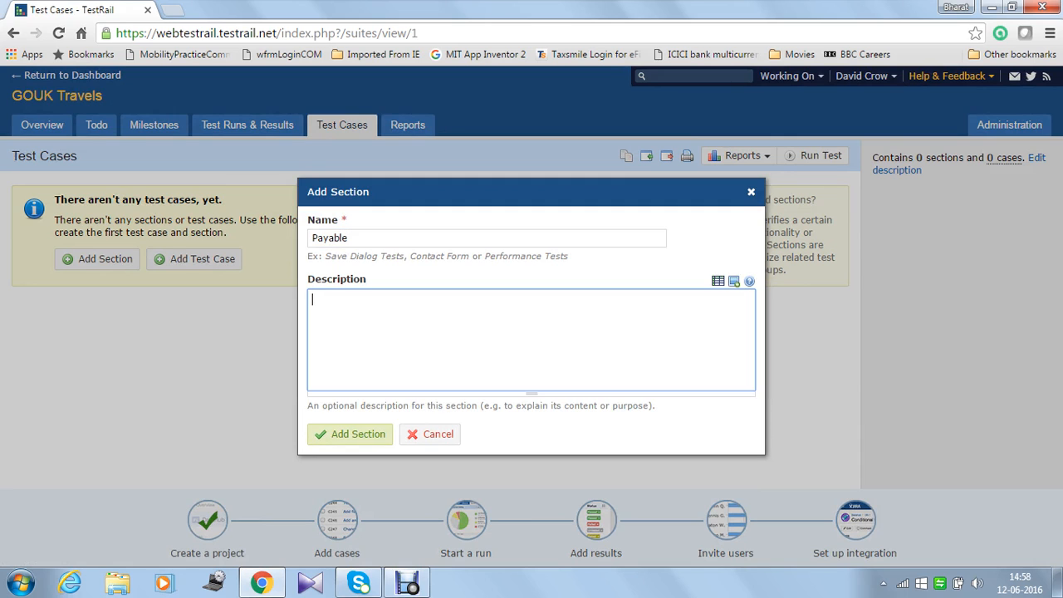
{"action": "left_click", "coordinate": [350, 434]}
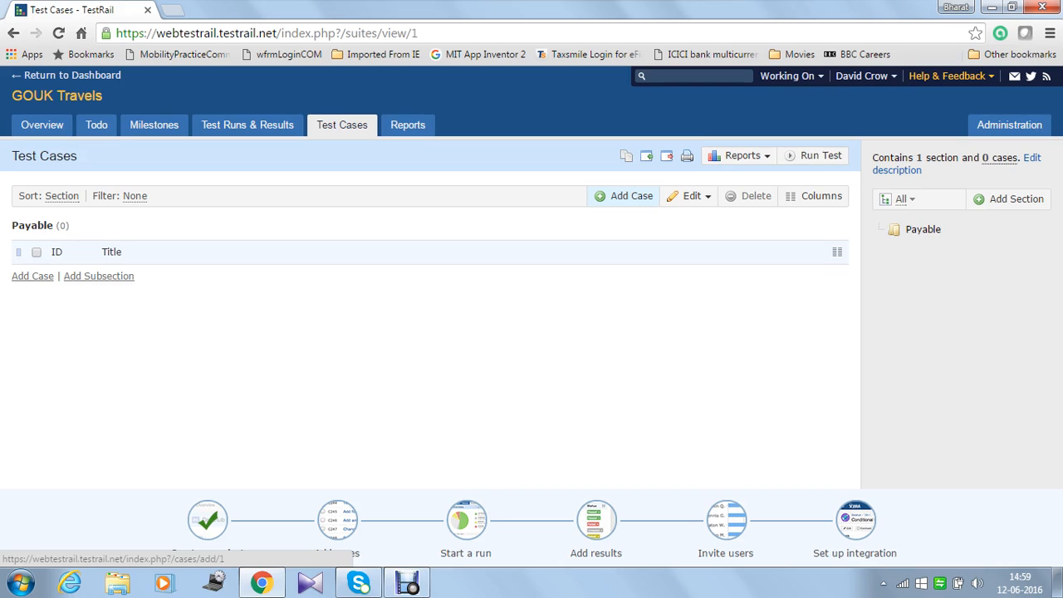
{"action": "left_click", "coordinate": [623, 196]}
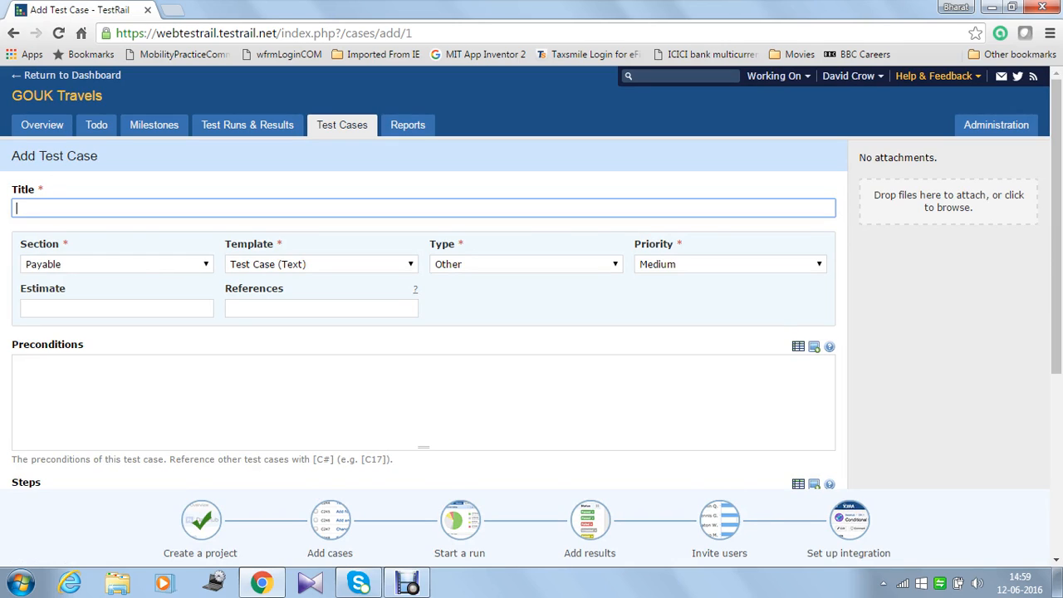
{"action": "left_click", "coordinate": [424, 402]}
{"action": "scroll", "coordinate": [423, 332], "scroll_direction": "down", "scroll_amount": 3}
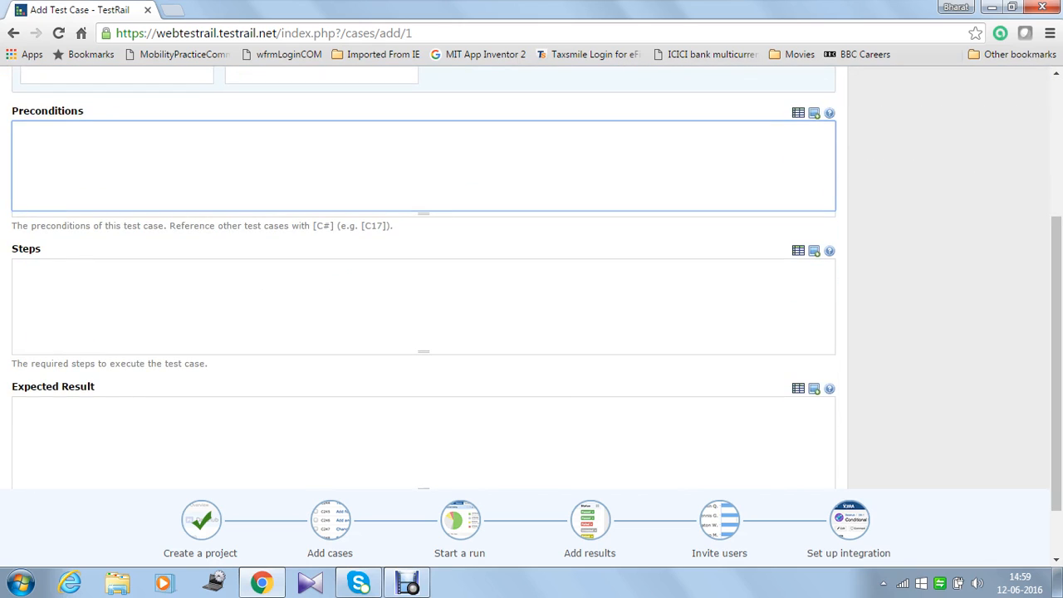
{"action": "scroll", "coordinate": [424, 291], "scroll_direction": "down", "scroll_amount": 1}
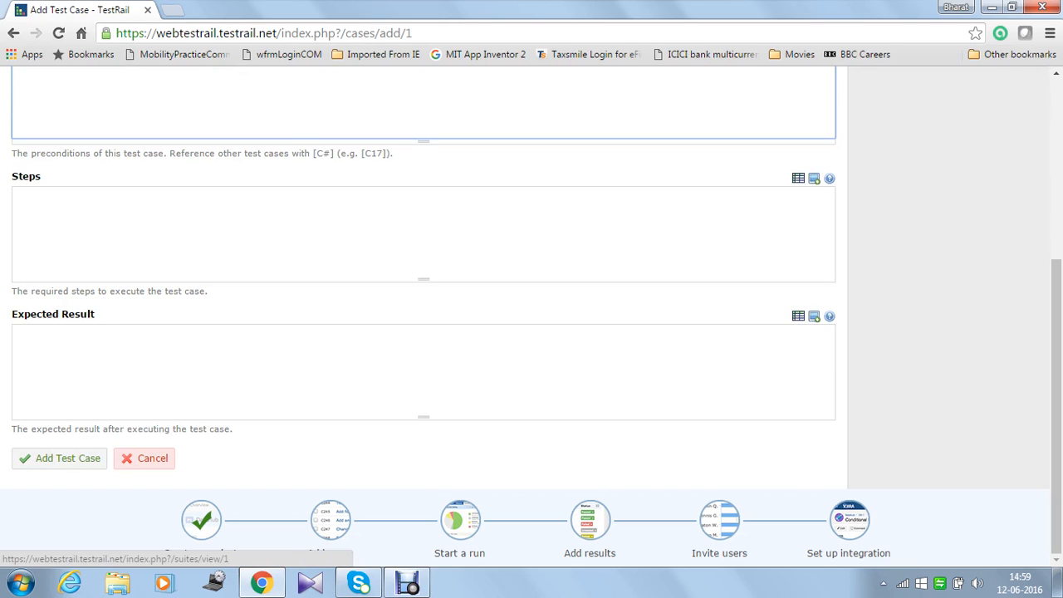
{"action": "left_click", "coordinate": [146, 458]}
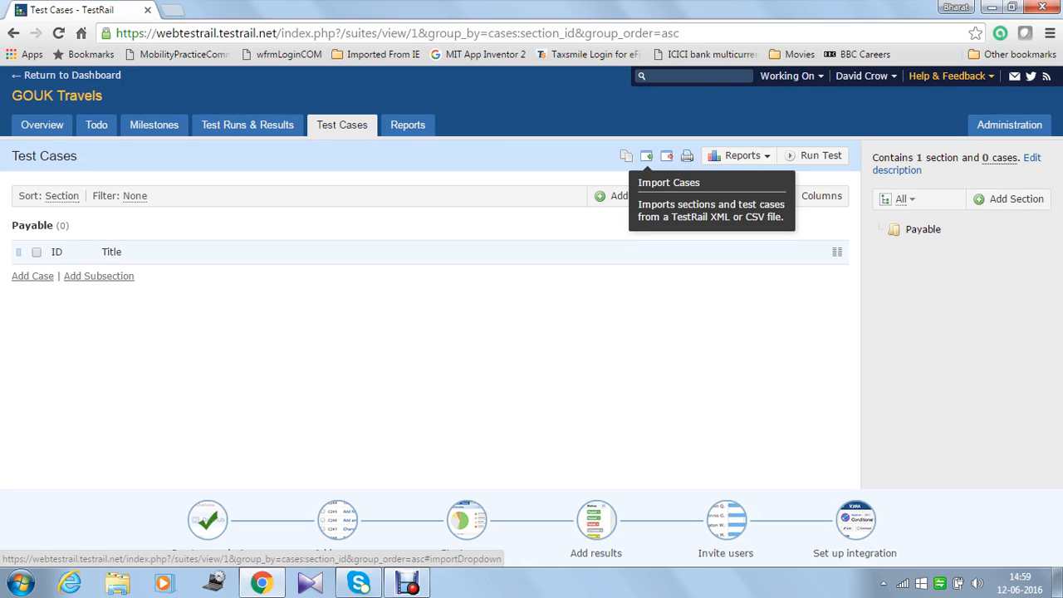
Step: Start a CSV test case import and upload the Payable CSV file
{"action": "left_click", "coordinate": [646, 155]}
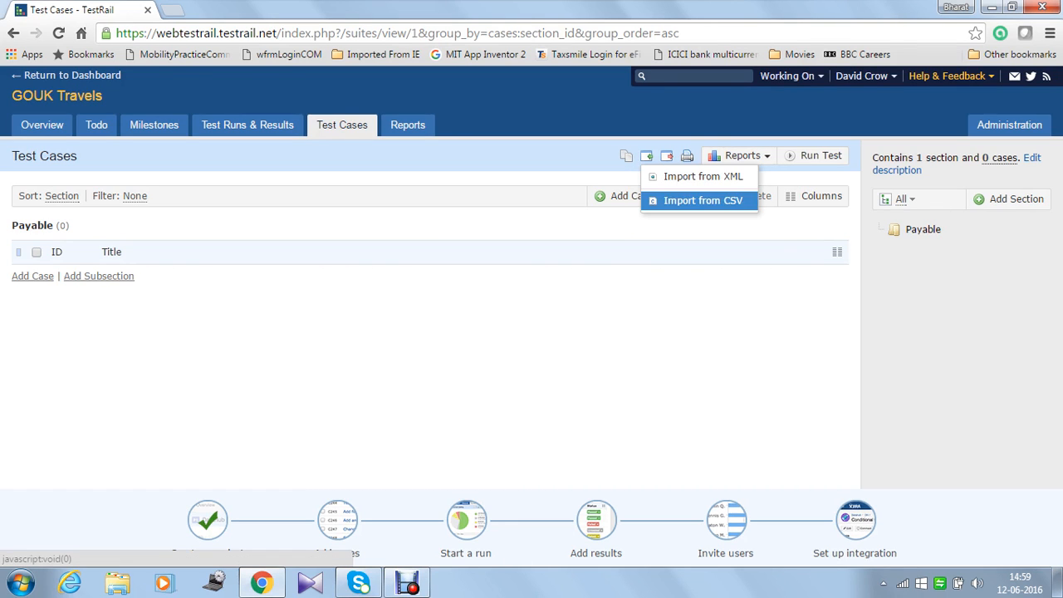
{"action": "left_click", "coordinate": [703, 200]}
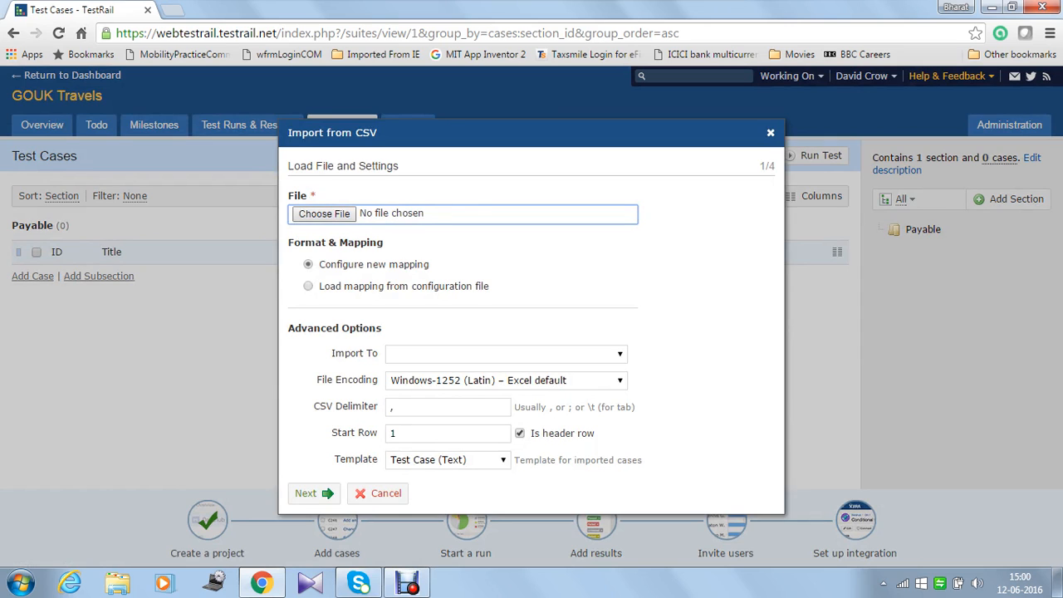
{"action": "left_click", "coordinate": [324, 213]}
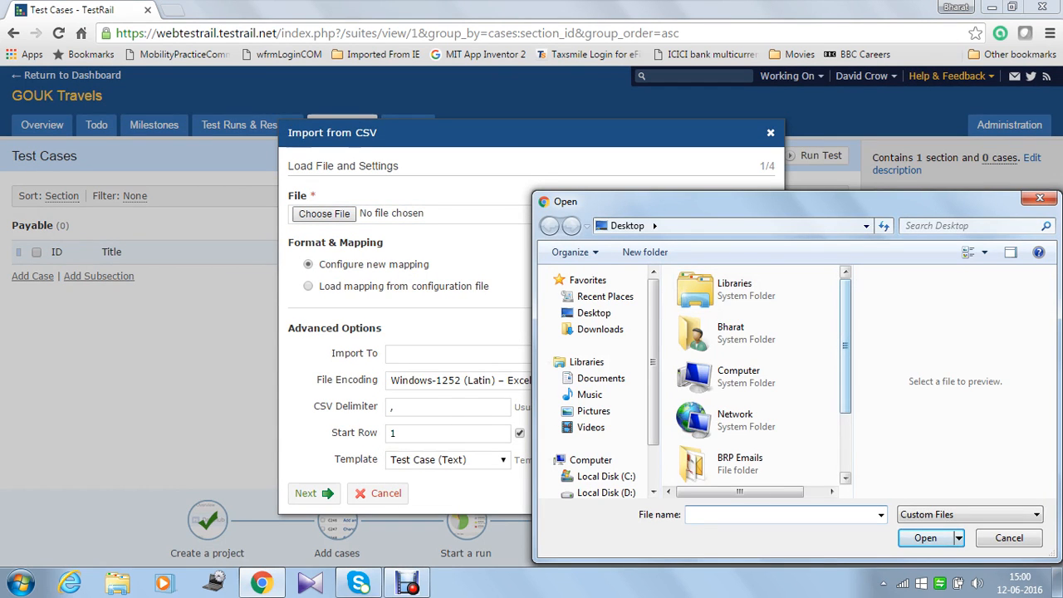
{"action": "scroll", "coordinate": [755, 374], "scroll_direction": "down", "scroll_amount": 2}
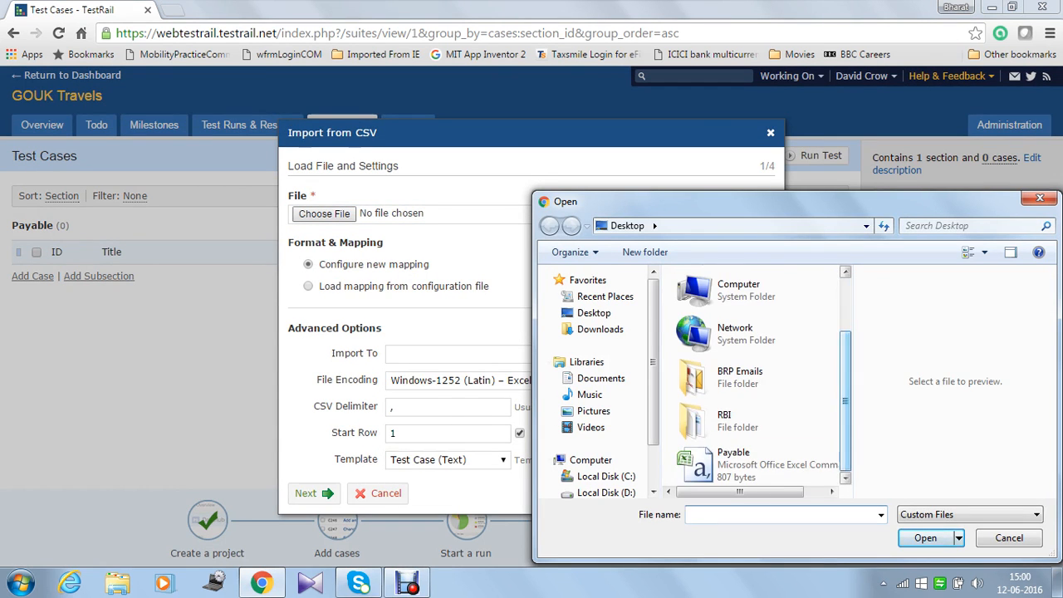
{"action": "left_click", "coordinate": [733, 459]}
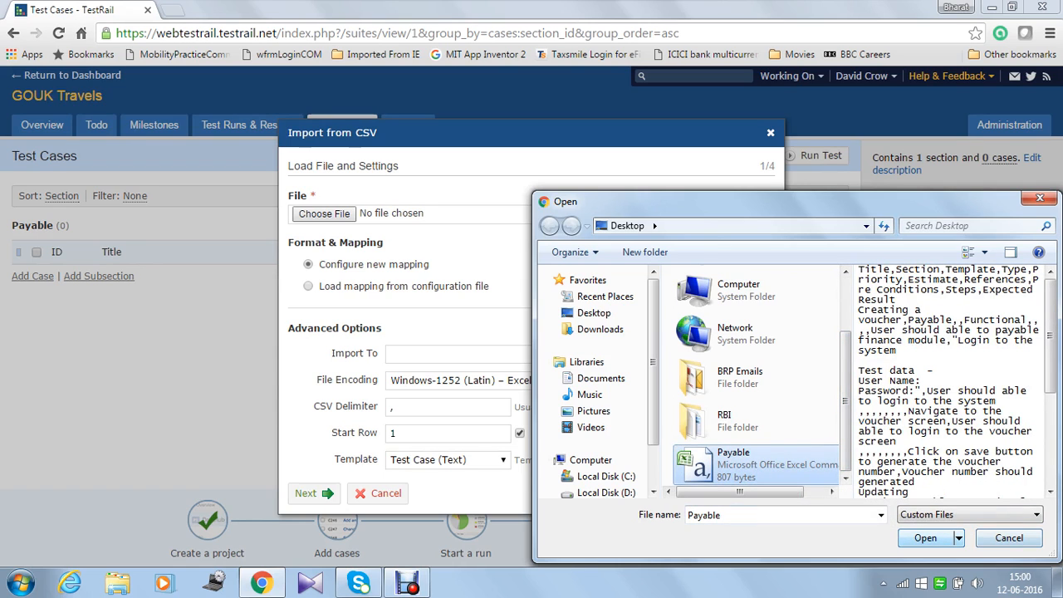
{"action": "left_click", "coordinate": [925, 538]}
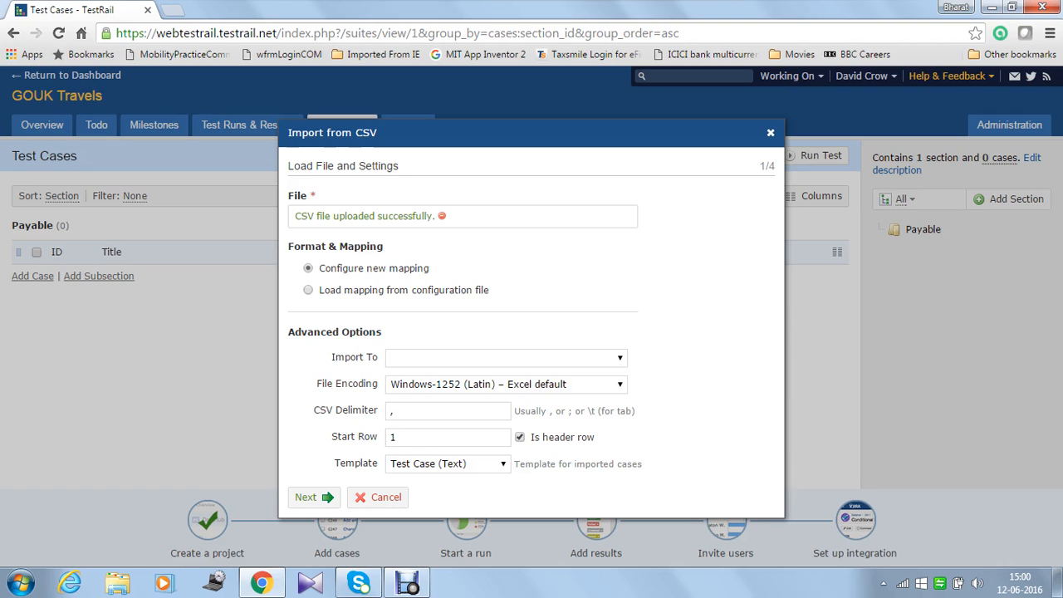
Step: Load the column mapping from the saved gouk_travels configuration file
{"action": "left_click", "coordinate": [308, 290]}
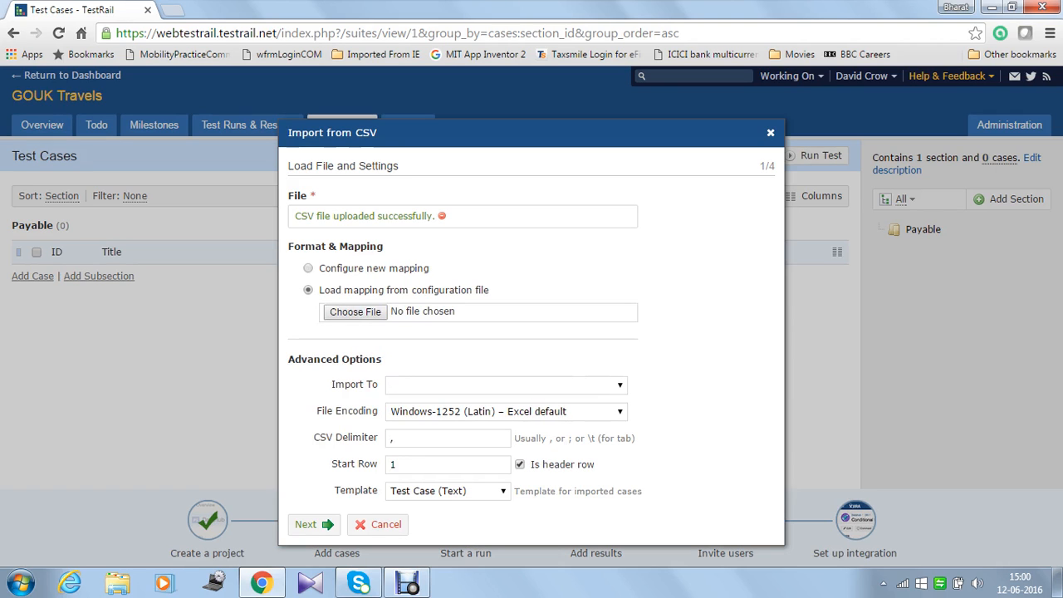
{"action": "left_click", "coordinate": [355, 311]}
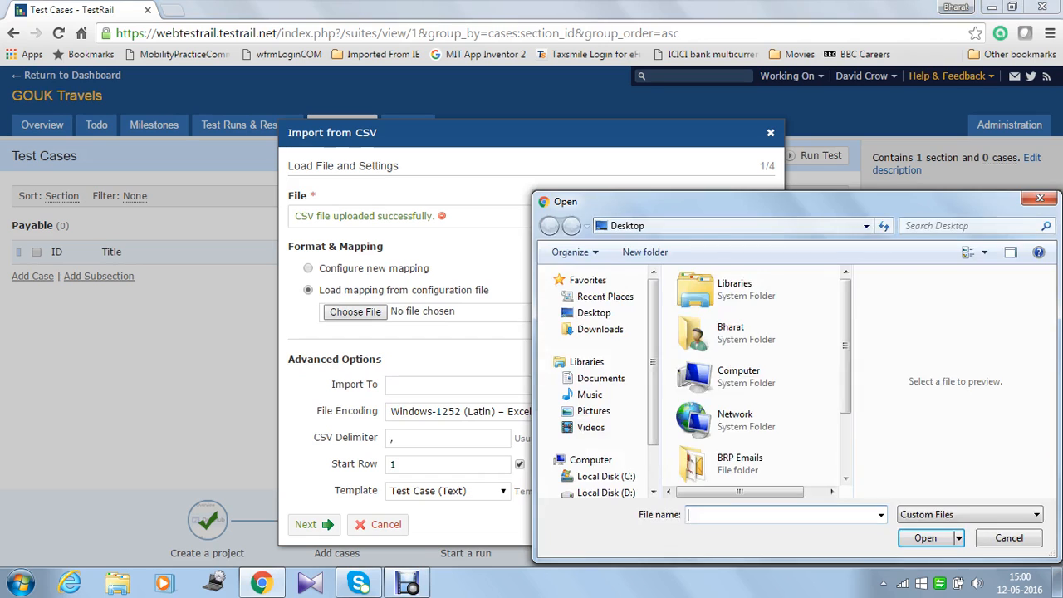
{"action": "left_click_drag", "start_coordinate": [846, 345], "coordinate": [845, 402]}
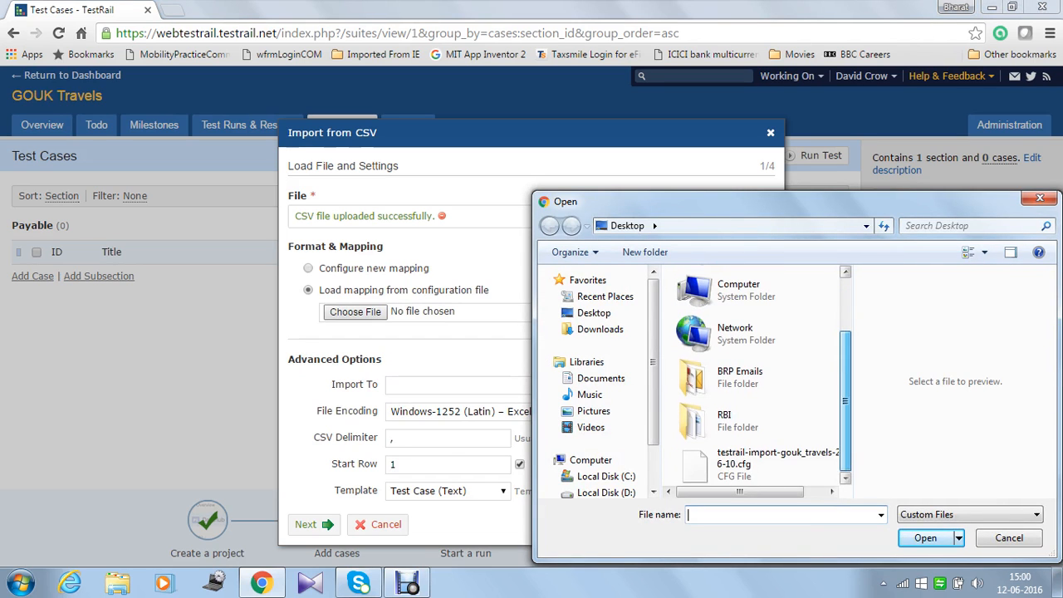
{"action": "left_click", "coordinate": [747, 463]}
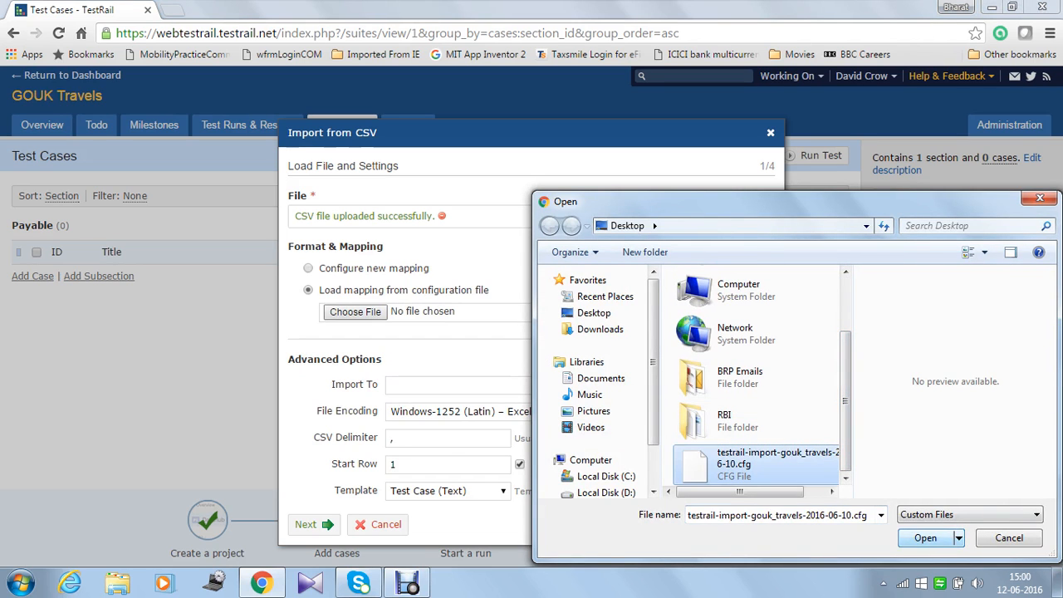
{"action": "key", "text": "Return"}
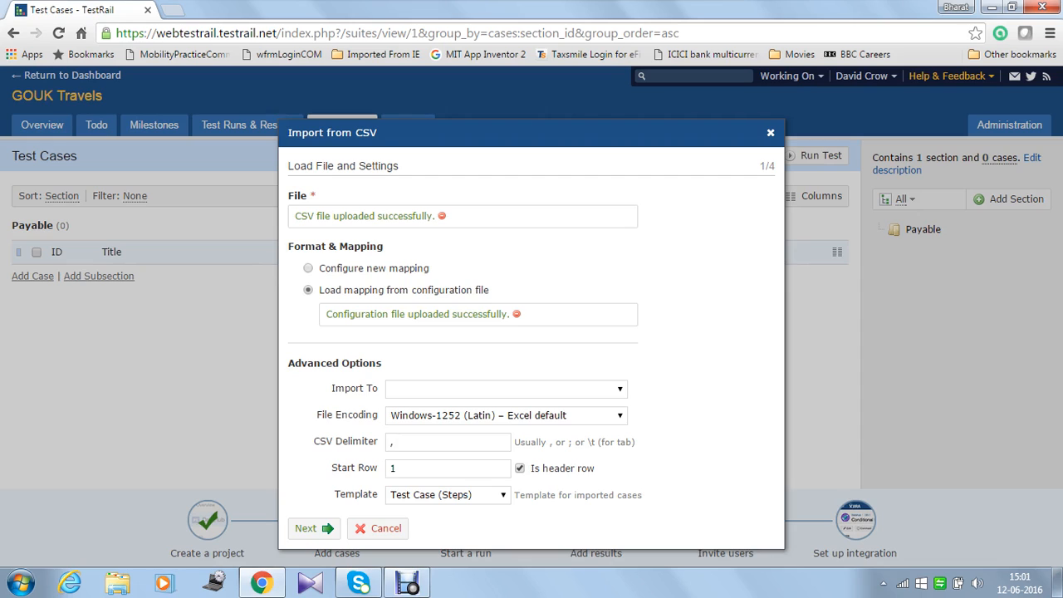
Step: Set the import destination to the Payable section and advance to step 2/4
{"action": "left_click_drag", "start_coordinate": [382, 314], "coordinate": [484, 314]}
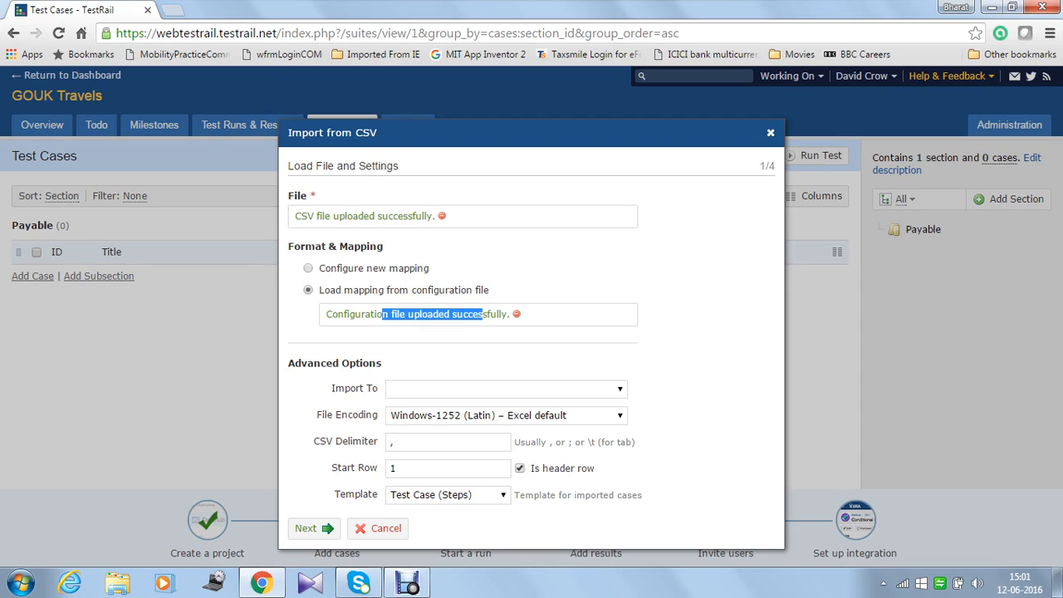
{"action": "left_click", "coordinate": [482, 315]}
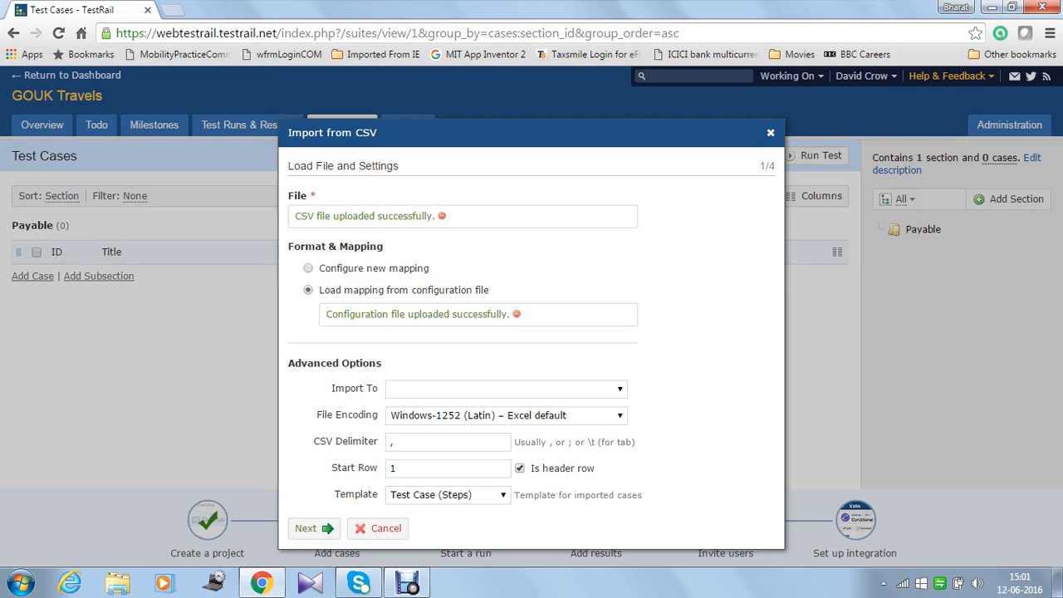
{"action": "left_click", "coordinate": [506, 389]}
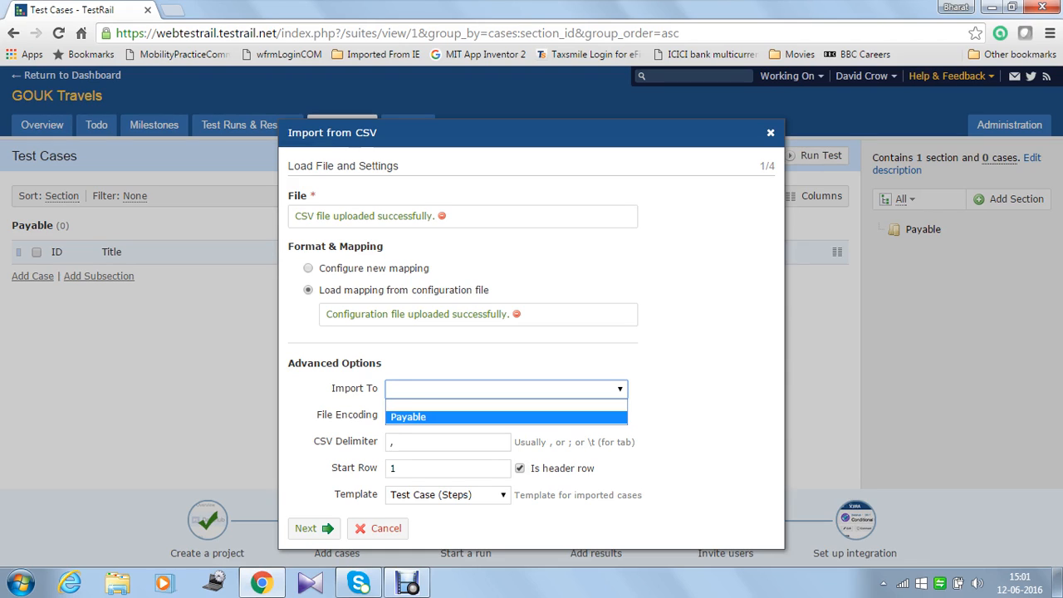
{"action": "key", "text": "Return"}
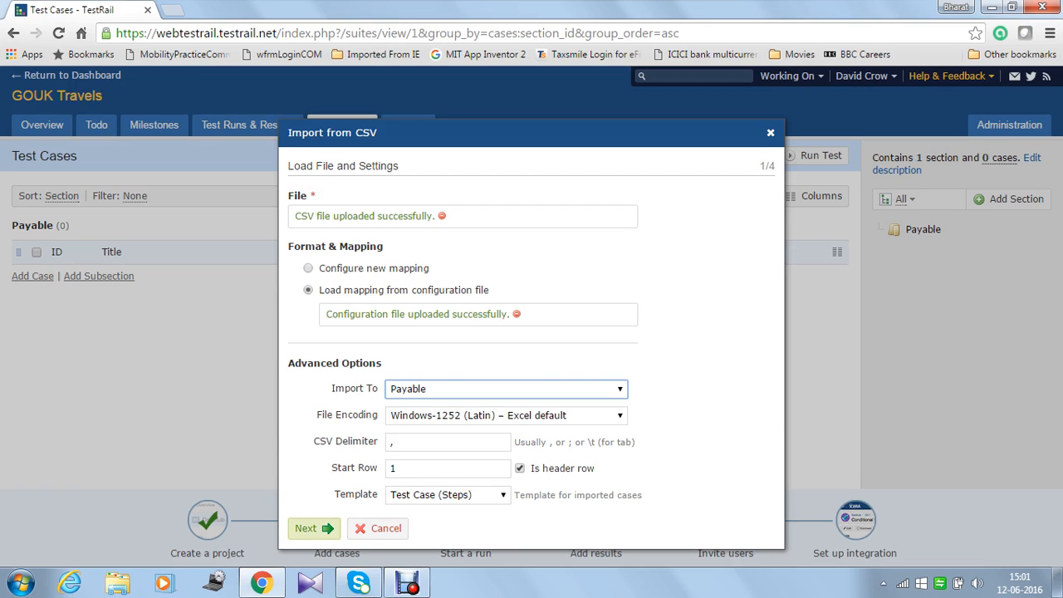
{"action": "left_click", "coordinate": [314, 528]}
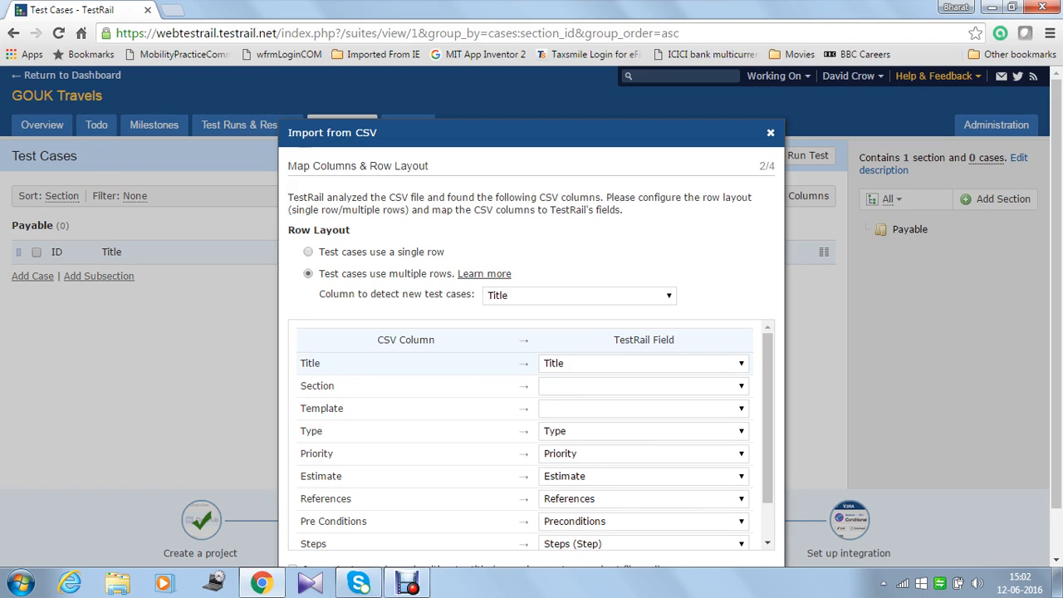
Step: Keep the Title column mapped to the Title field and review the column mappings
{"action": "scroll", "coordinate": [416, 363], "scroll_direction": "down", "scroll_amount": 1}
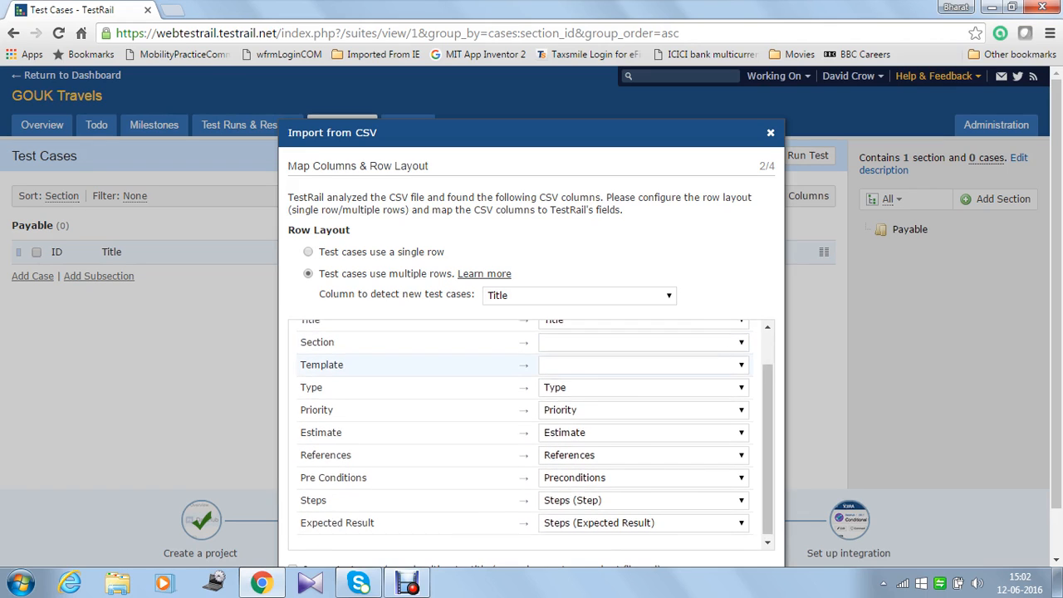
{"action": "scroll", "coordinate": [415, 364], "scroll_direction": "up", "scroll_amount": 1}
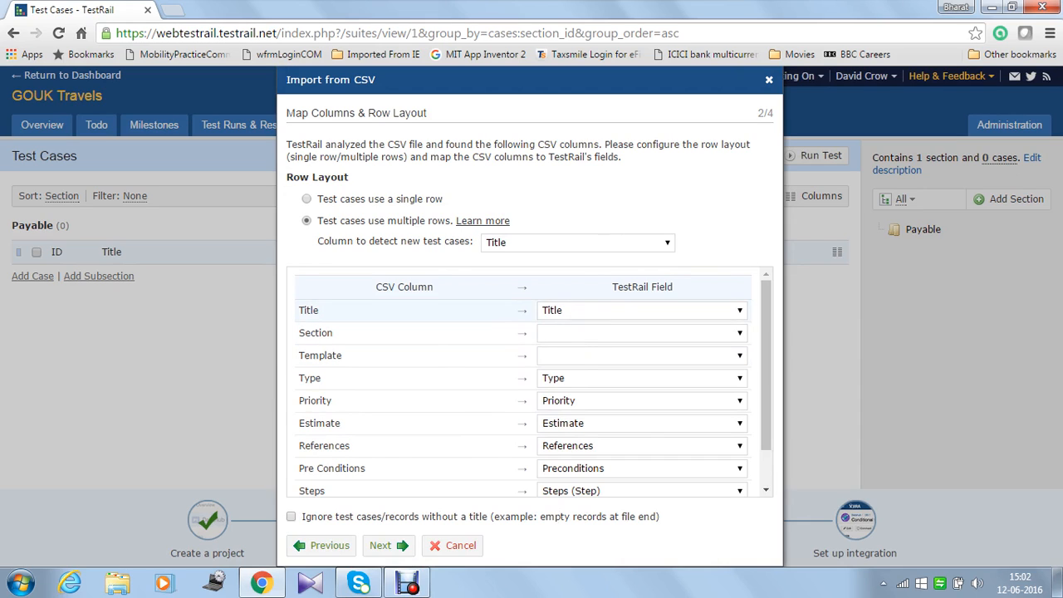
{"action": "left_click", "coordinate": [642, 311]}
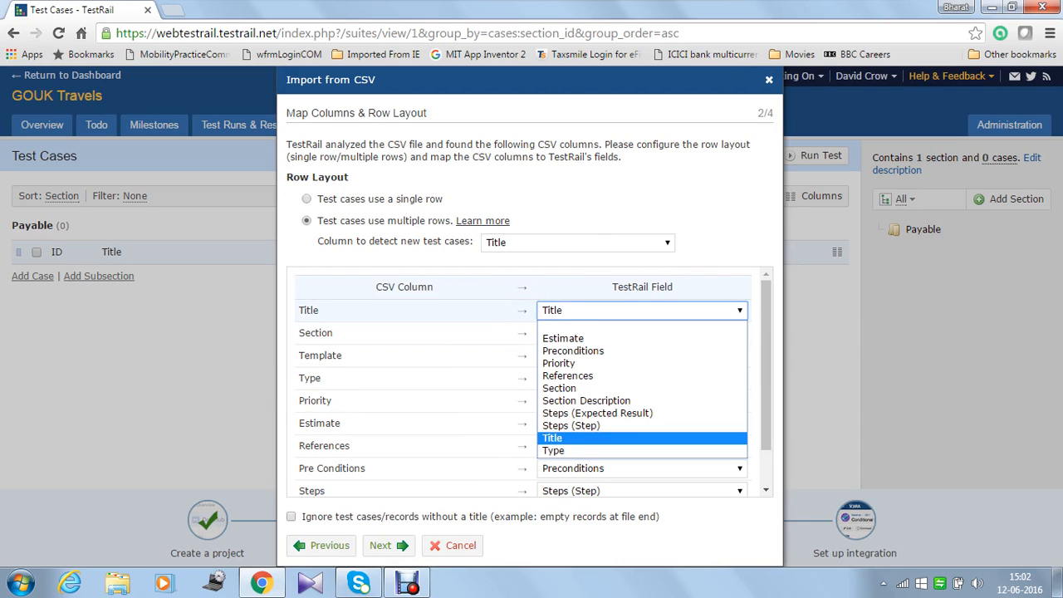
{"action": "left_click", "coordinate": [642, 310]}
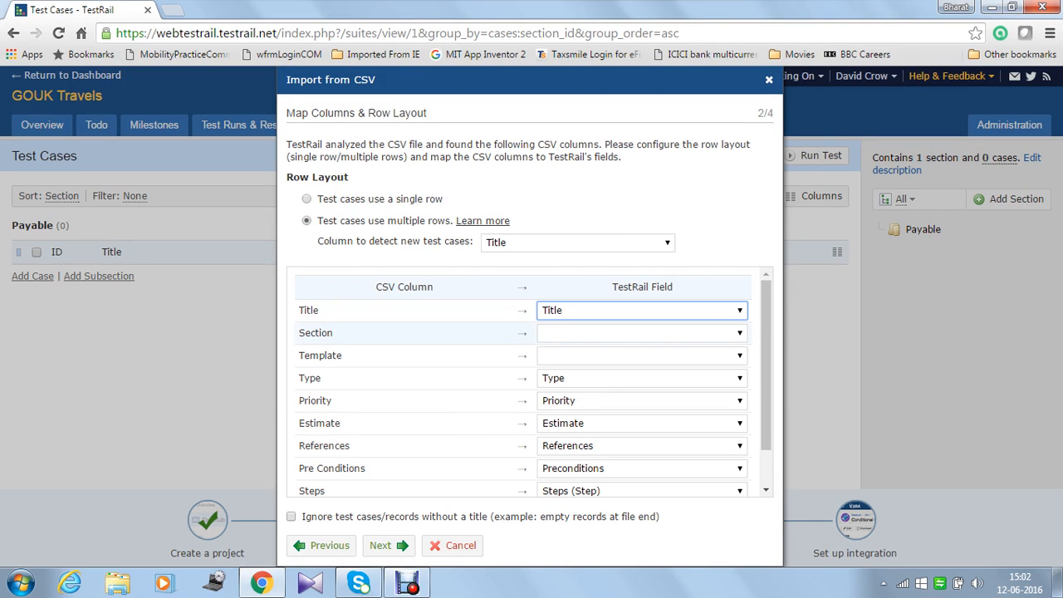
{"action": "scroll", "coordinate": [766, 373], "scroll_direction": "down", "scroll_amount": 1}
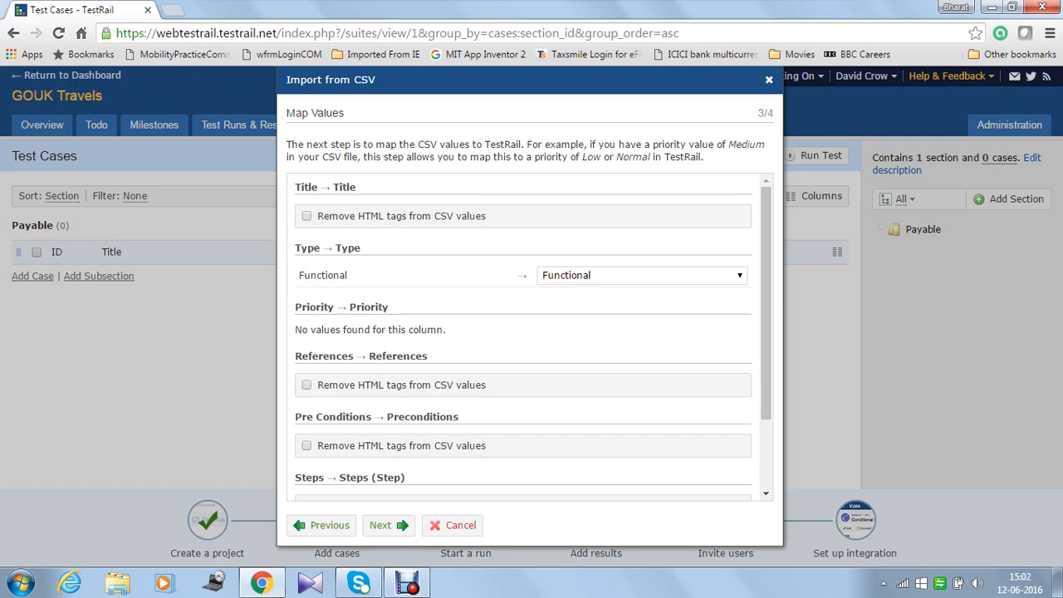
Step: Preview and import the two cases, Creating a voucher and Updating voucher
{"action": "scroll", "coordinate": [532, 332], "scroll_direction": "down", "scroll_amount": 3}
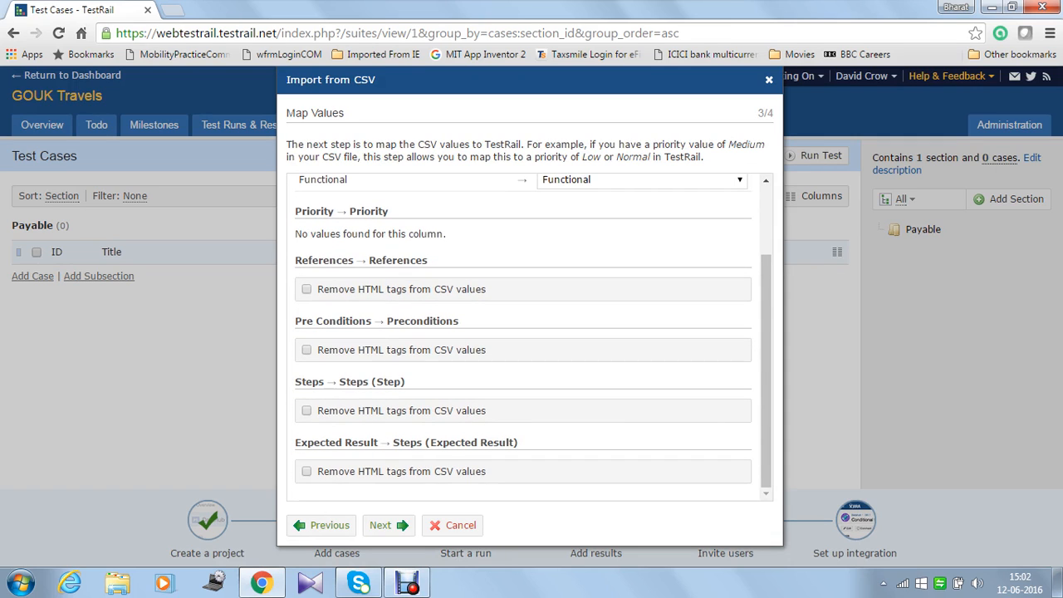
{"action": "scroll", "coordinate": [523, 332], "scroll_direction": "up", "scroll_amount": 1}
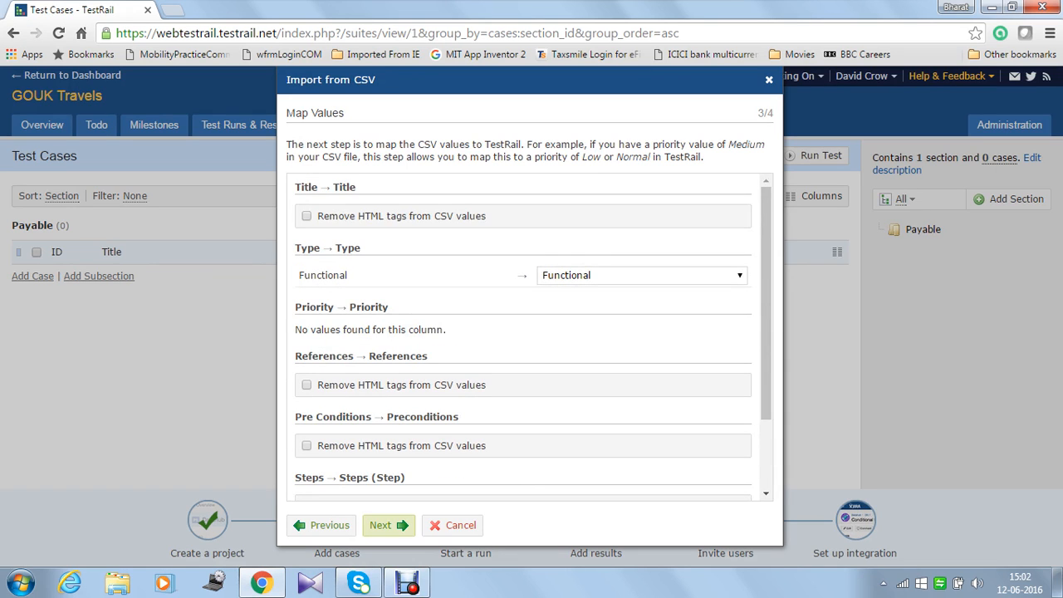
{"action": "left_click", "coordinate": [382, 525]}
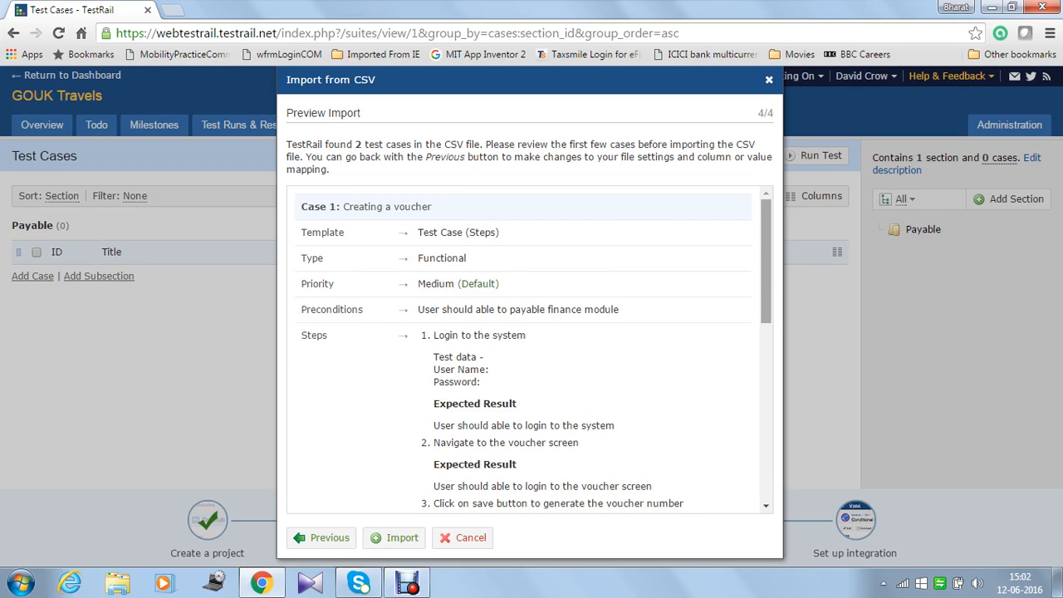
{"action": "scroll", "coordinate": [531, 349], "scroll_direction": "down", "scroll_amount": 2}
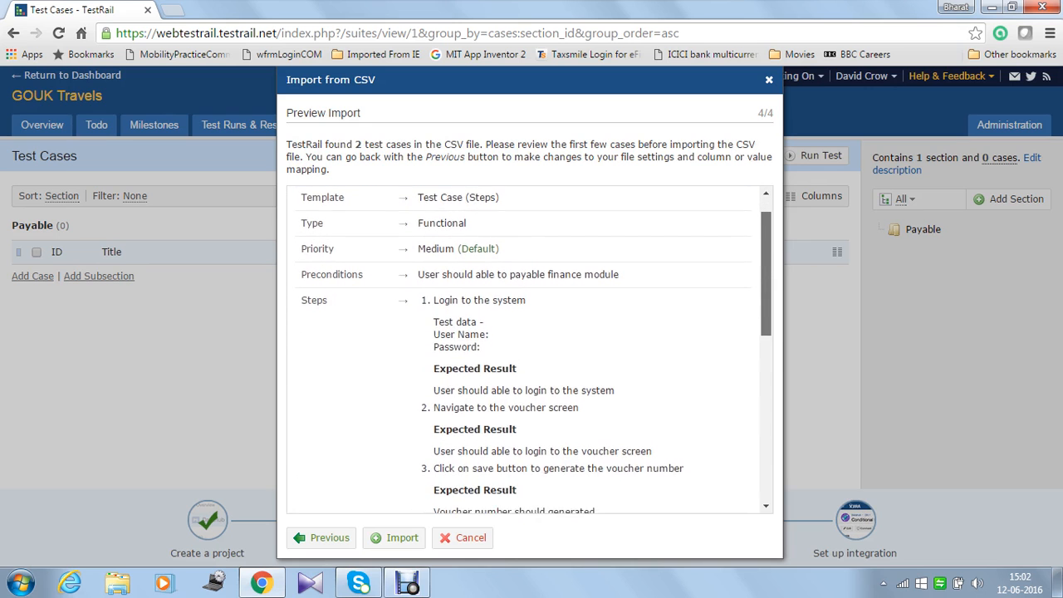
{"action": "scroll", "coordinate": [531, 349], "scroll_direction": "down", "scroll_amount": 4}
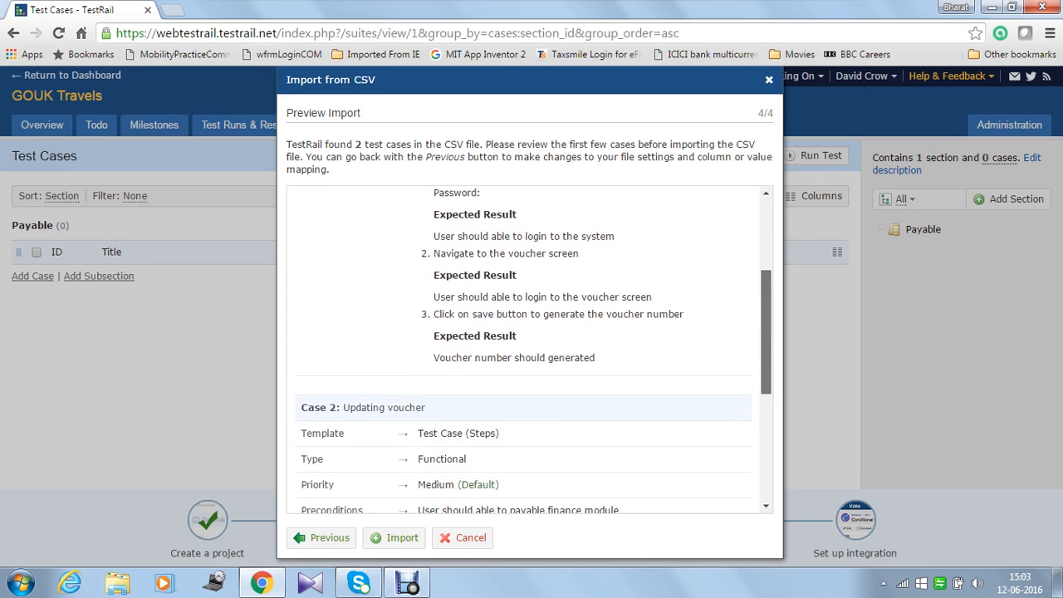
{"action": "scroll", "coordinate": [532, 348], "scroll_direction": "up", "scroll_amount": 3}
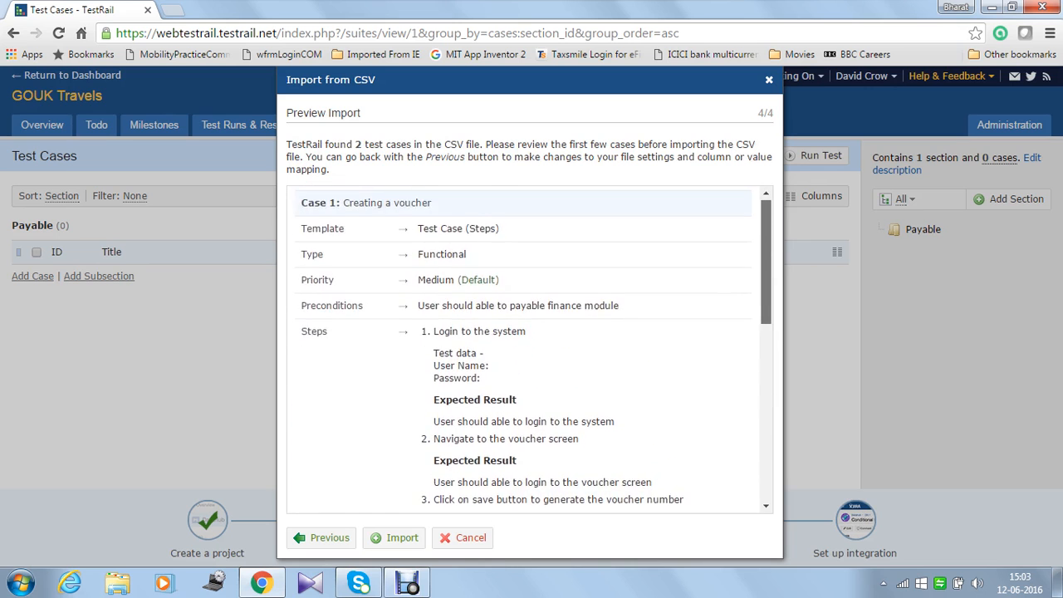
{"action": "scroll", "coordinate": [531, 349], "scroll_direction": "down", "scroll_amount": 3}
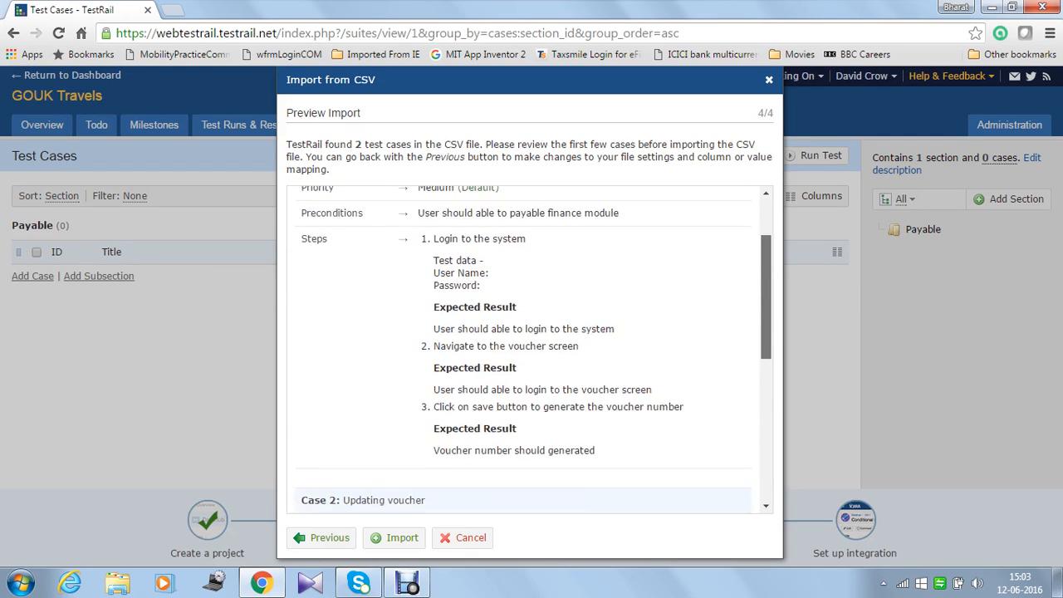
{"action": "scroll", "coordinate": [532, 349], "scroll_direction": "down", "scroll_amount": 4}
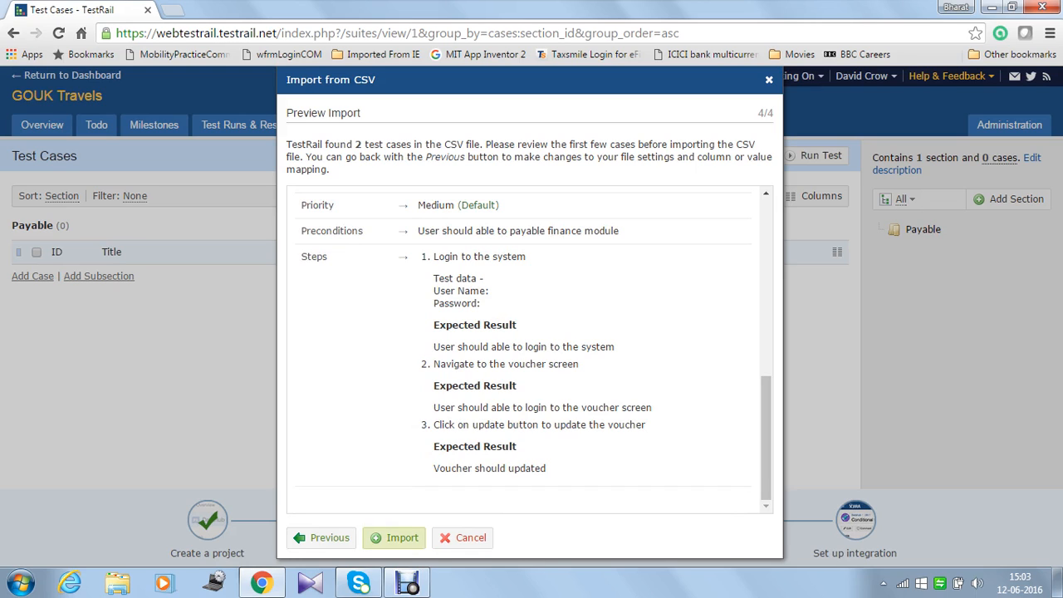
{"action": "left_click", "coordinate": [395, 537]}
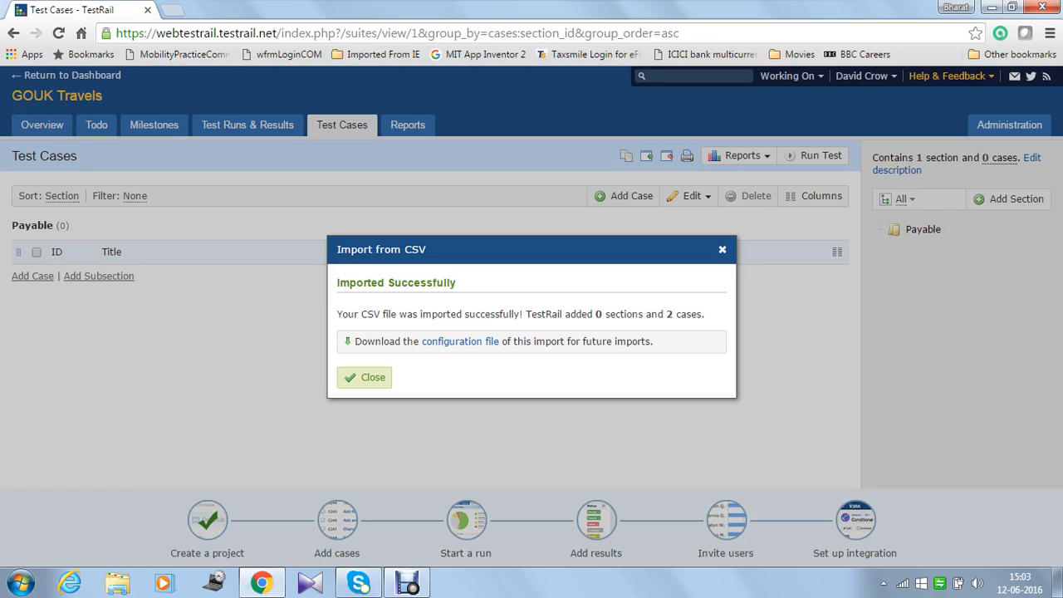
Step: Close the import summary to see C7 and C8 listed under Payable
{"action": "left_click", "coordinate": [364, 377]}
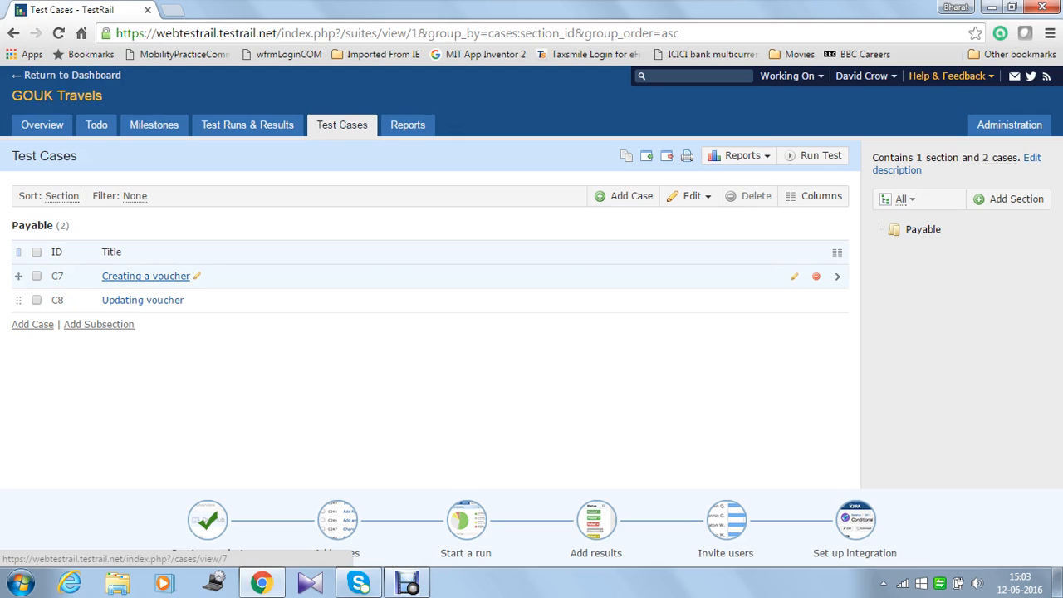
Step: View the Creating a voucher case, then go to the empty Test Runs & Results page
{"action": "left_click", "coordinate": [145, 276]}
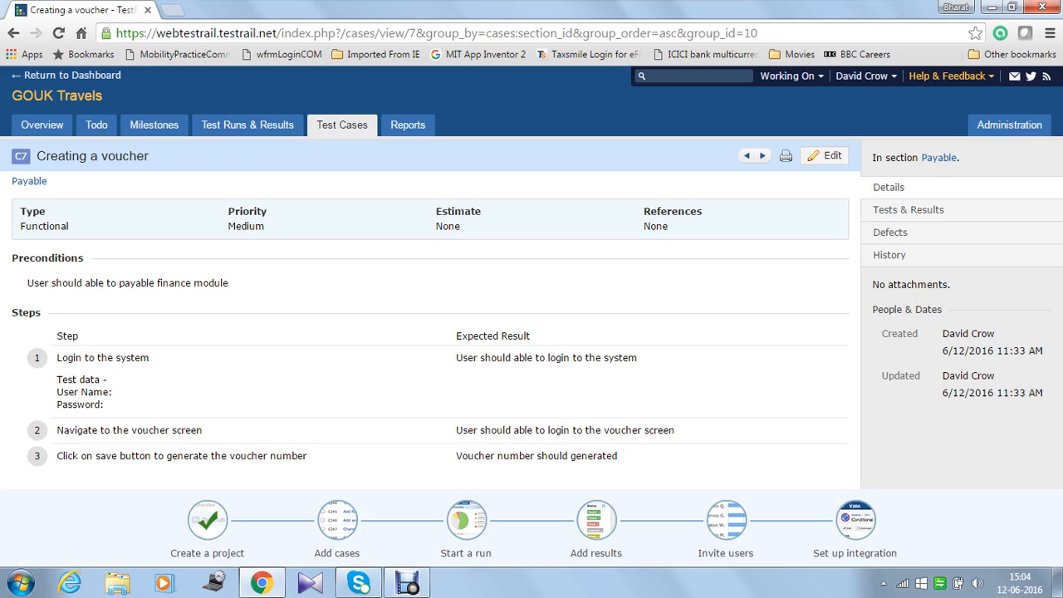
{"action": "left_click", "coordinate": [341, 126]}
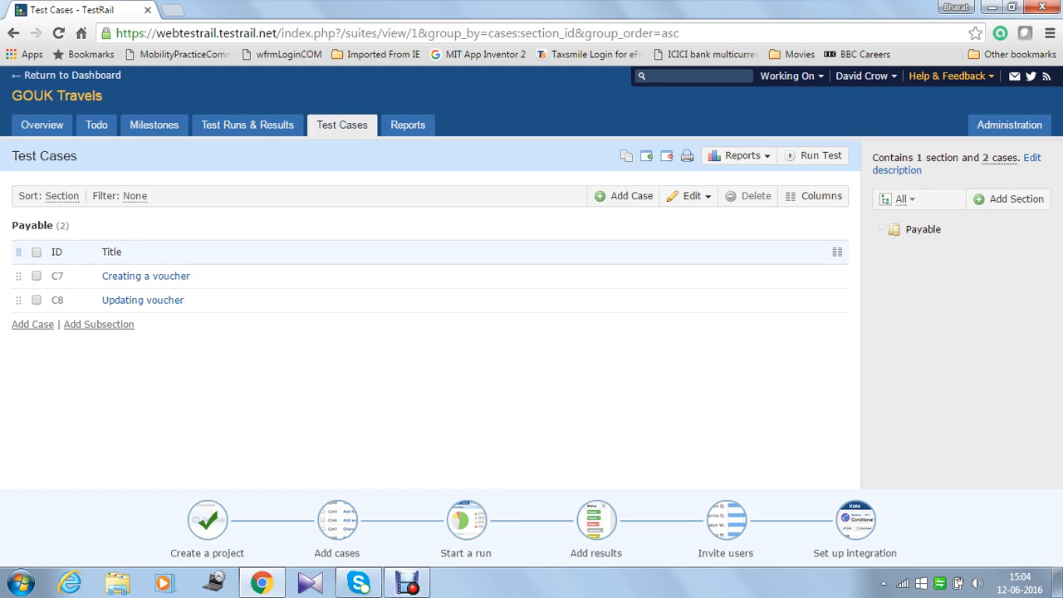
{"action": "left_click", "coordinate": [248, 124]}
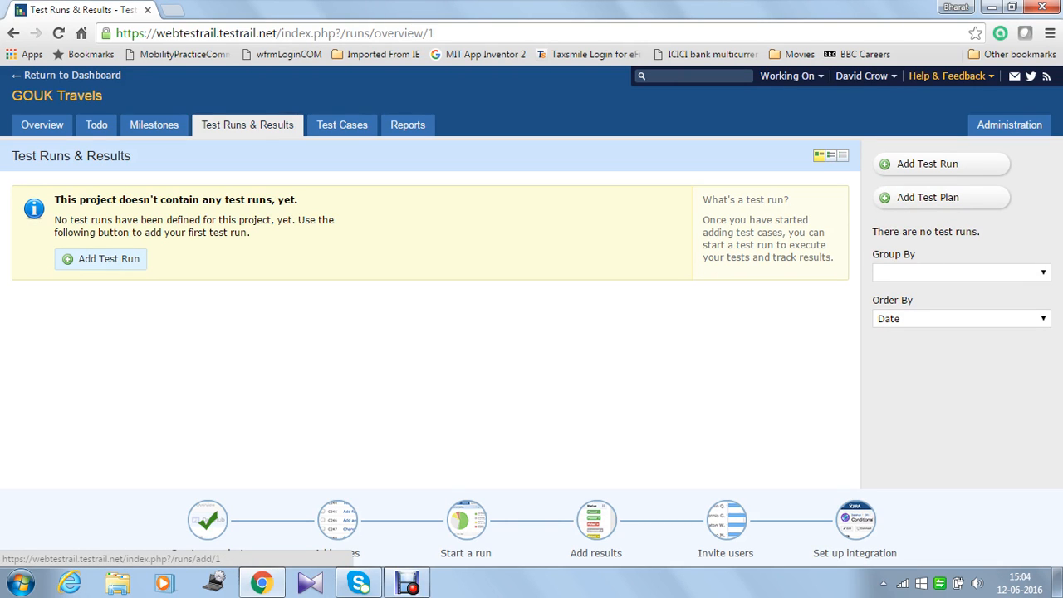
Step: Fill in a new test run named TestRun1 with milestone Release1 and an assignee
{"action": "left_click", "coordinate": [101, 259]}
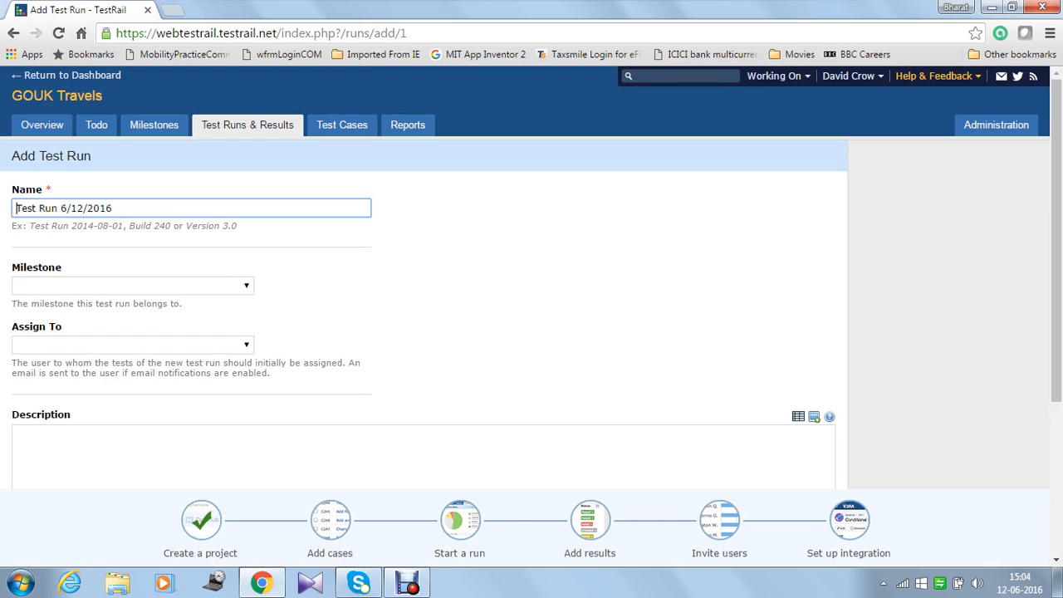
{"action": "left_click_drag", "start_coordinate": [114, 209], "coordinate": [15, 208]}
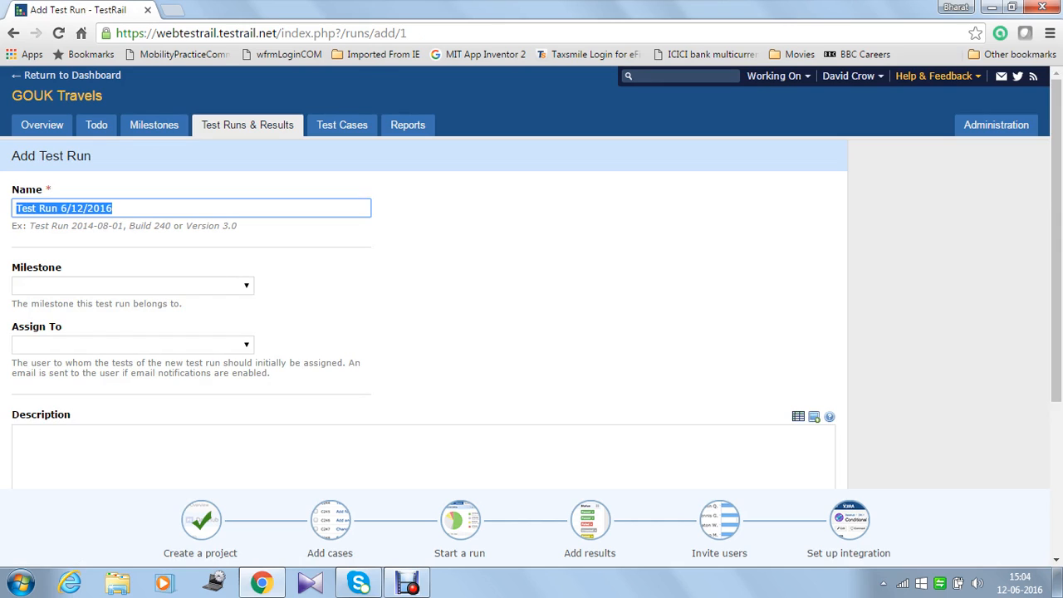
{"action": "type", "text": "Test"}
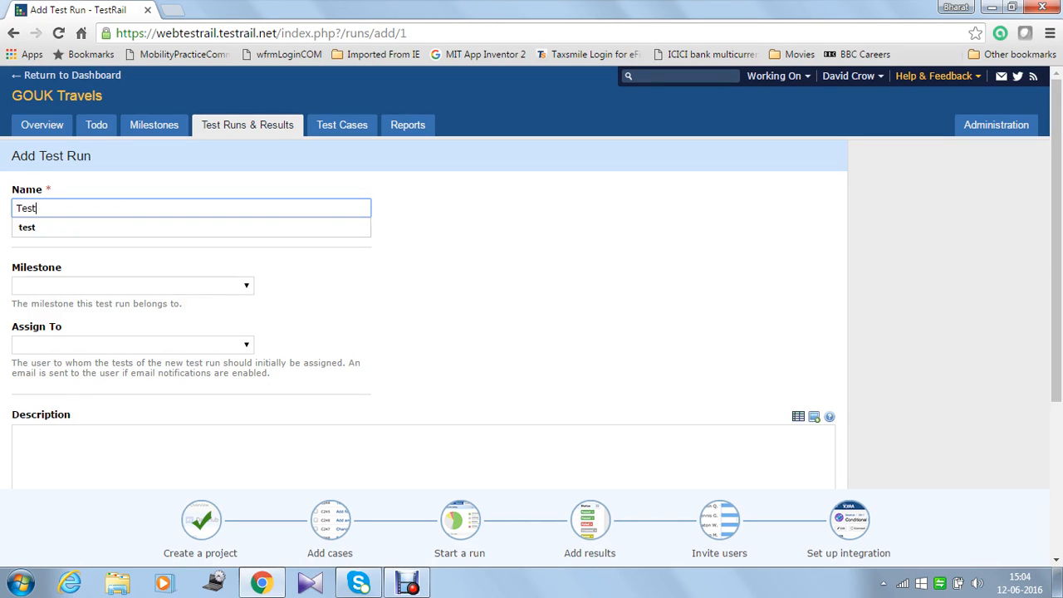
{"action": "type", "text": "Run1"}
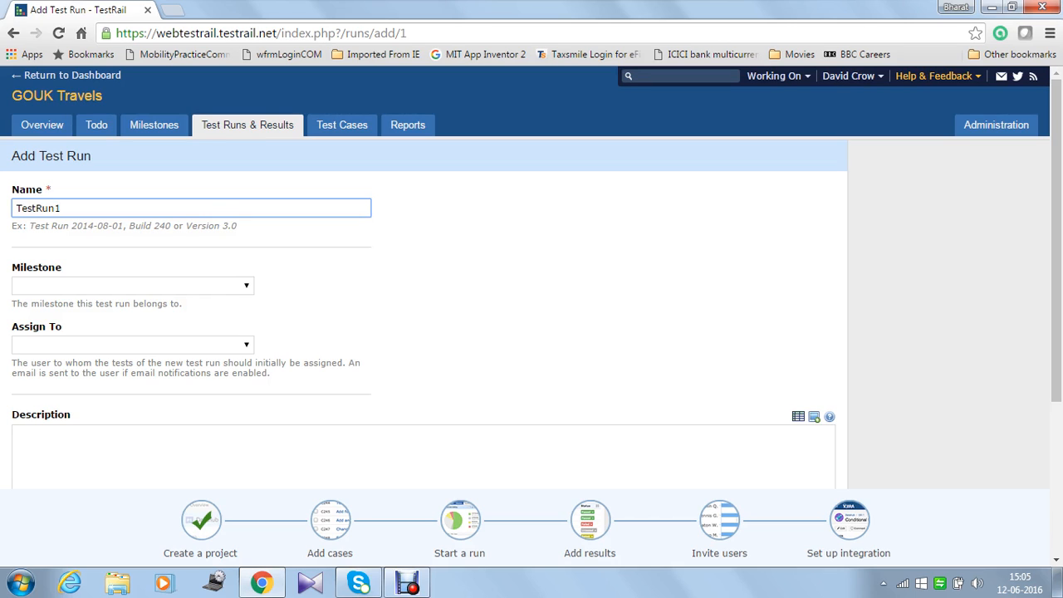
{"action": "left_click", "coordinate": [133, 285]}
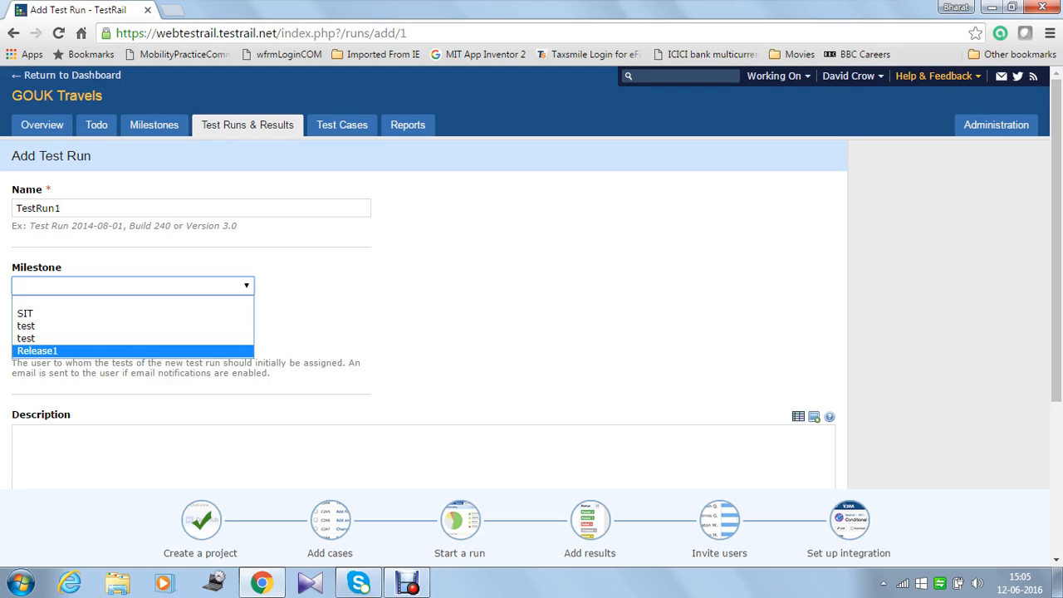
{"action": "key", "text": "Return"}
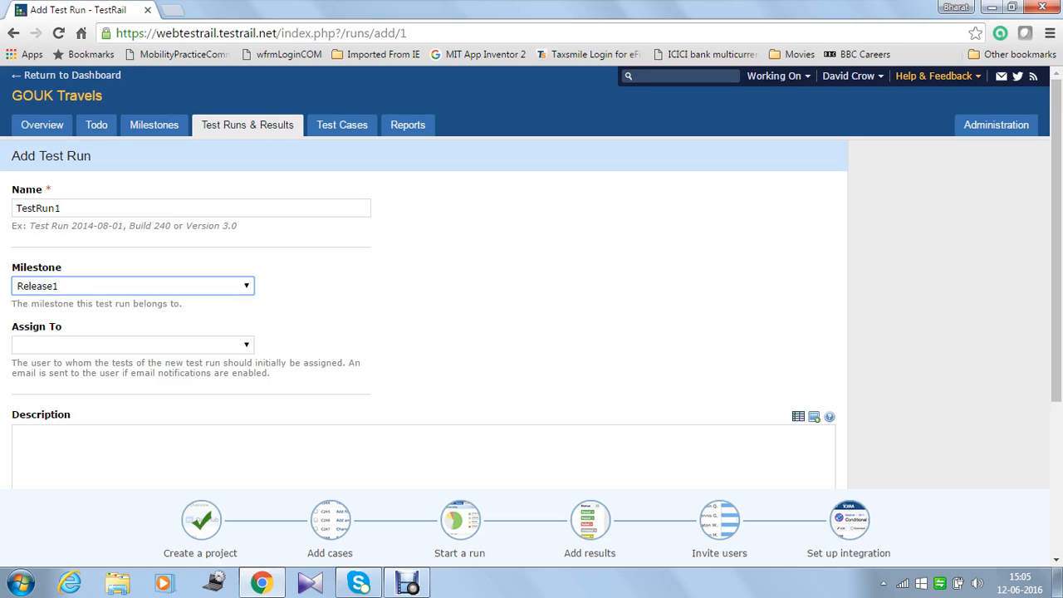
{"action": "left_click", "coordinate": [246, 345]}
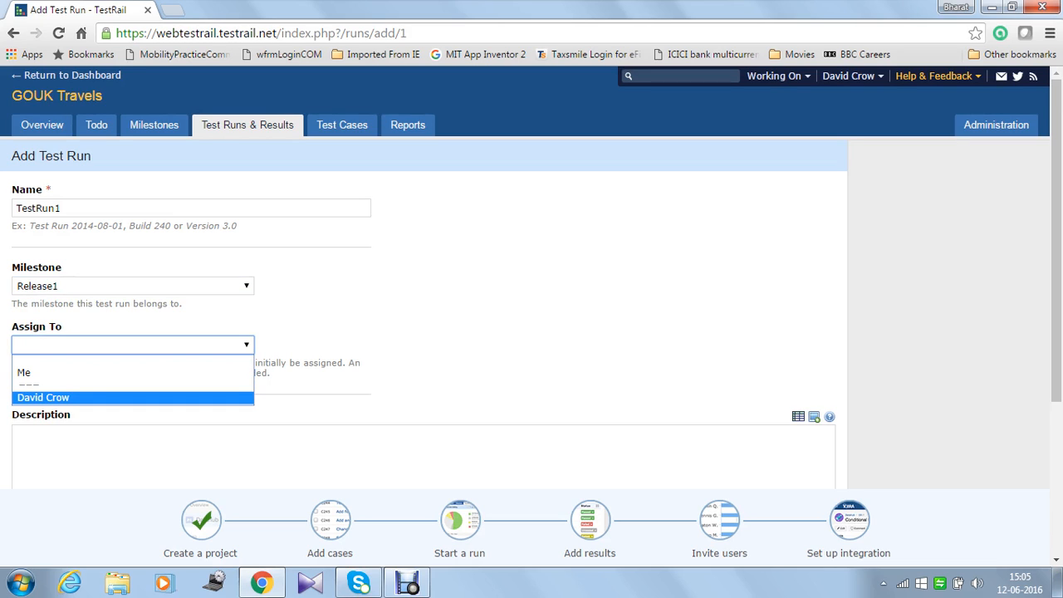
{"action": "key", "text": "Return"}
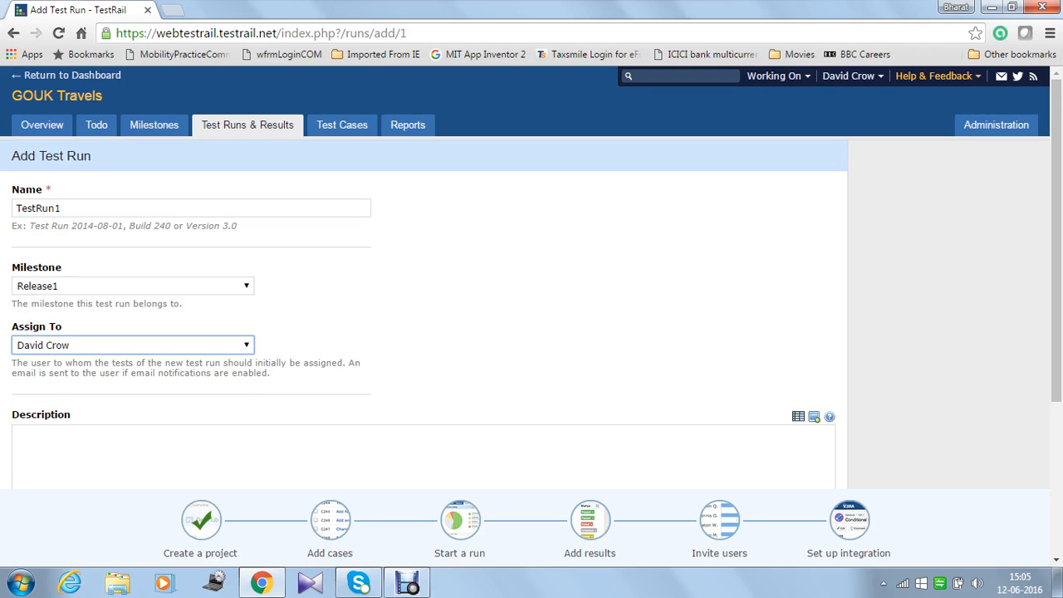
{"action": "left_click", "coordinate": [17, 435]}
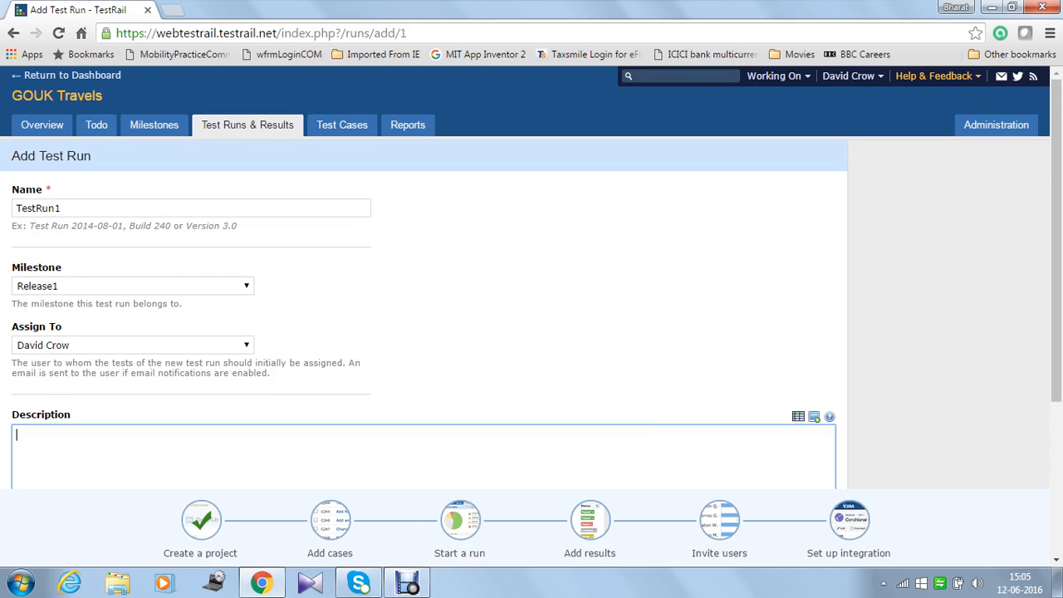
{"action": "scroll", "coordinate": [532, 332], "scroll_direction": "down", "scroll_amount": 3}
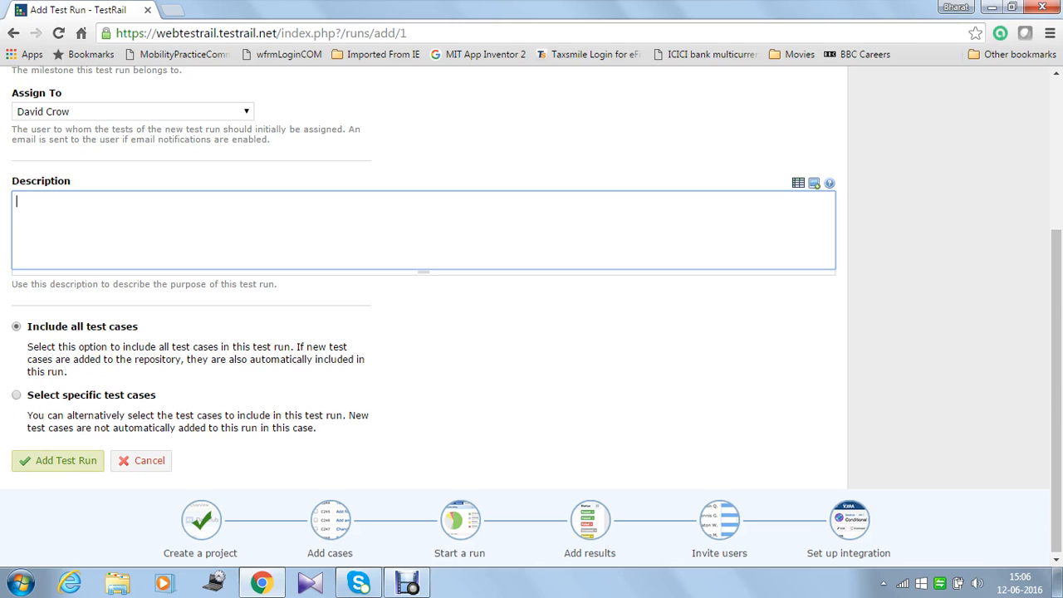
Step: Add the test run with all test cases and highlight its name, TestRun1
{"action": "left_click", "coordinate": [57, 461]}
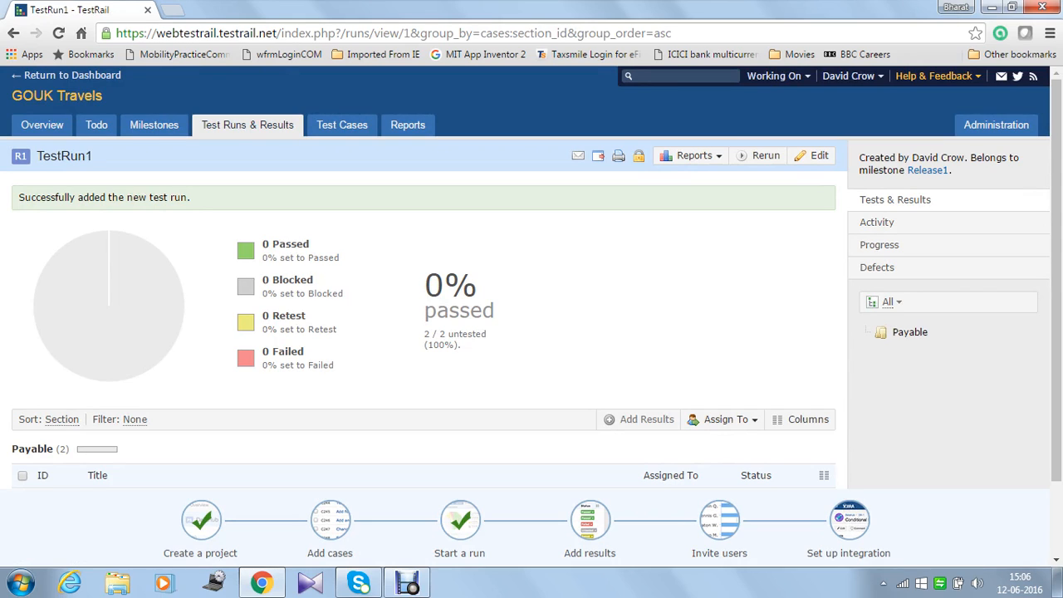
{"action": "left_click_drag", "start_coordinate": [93, 156], "coordinate": [41, 156]}
{"action": "left_click", "coordinate": [39, 156]}
{"action": "mouse_move", "coordinate": [166, 340]}
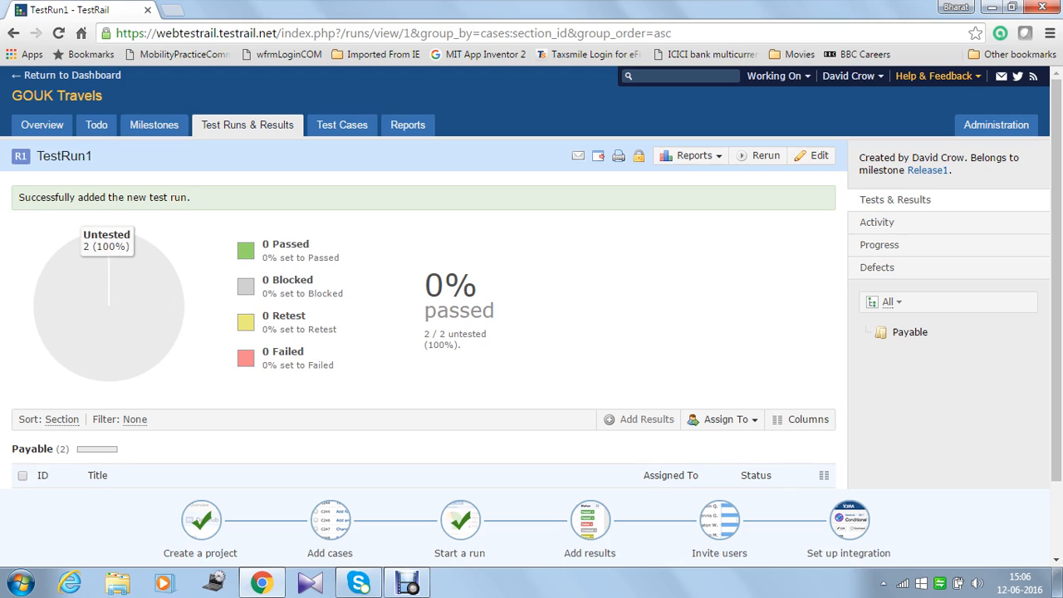
{"action": "left_click_drag", "start_coordinate": [93, 156], "coordinate": [37, 156]}
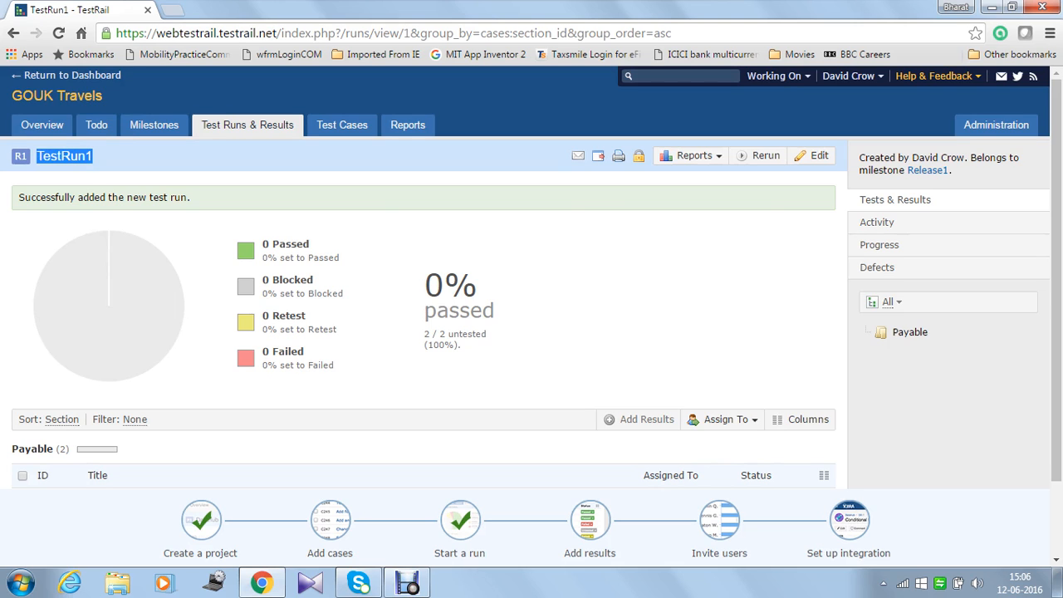
Step: Check the status options for T1 Creating a voucher, leaving it Untested
{"action": "scroll", "coordinate": [532, 274], "scroll_direction": "down", "scroll_amount": 1}
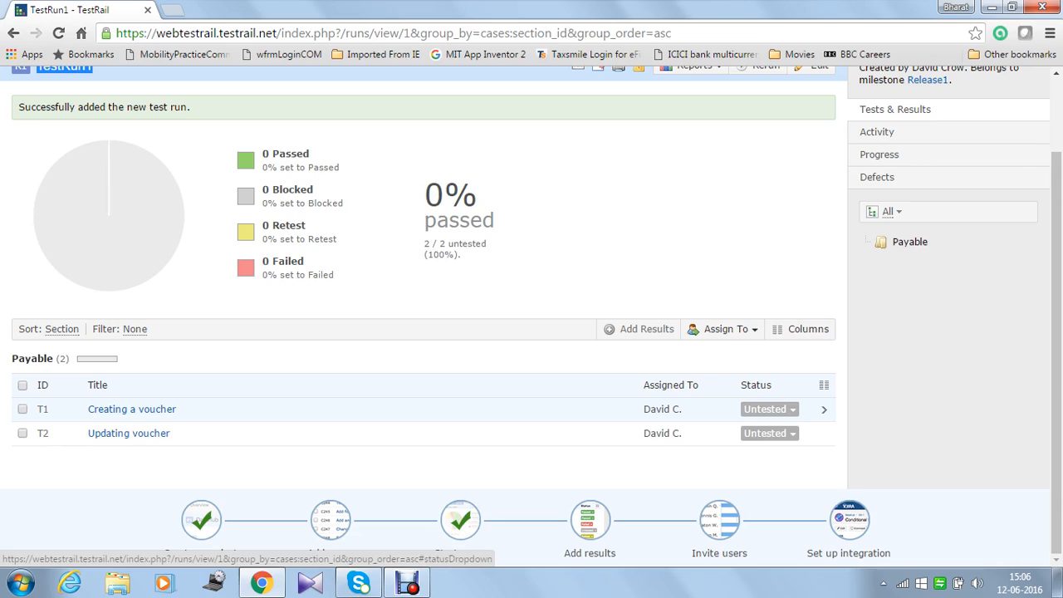
{"action": "left_click", "coordinate": [769, 408]}
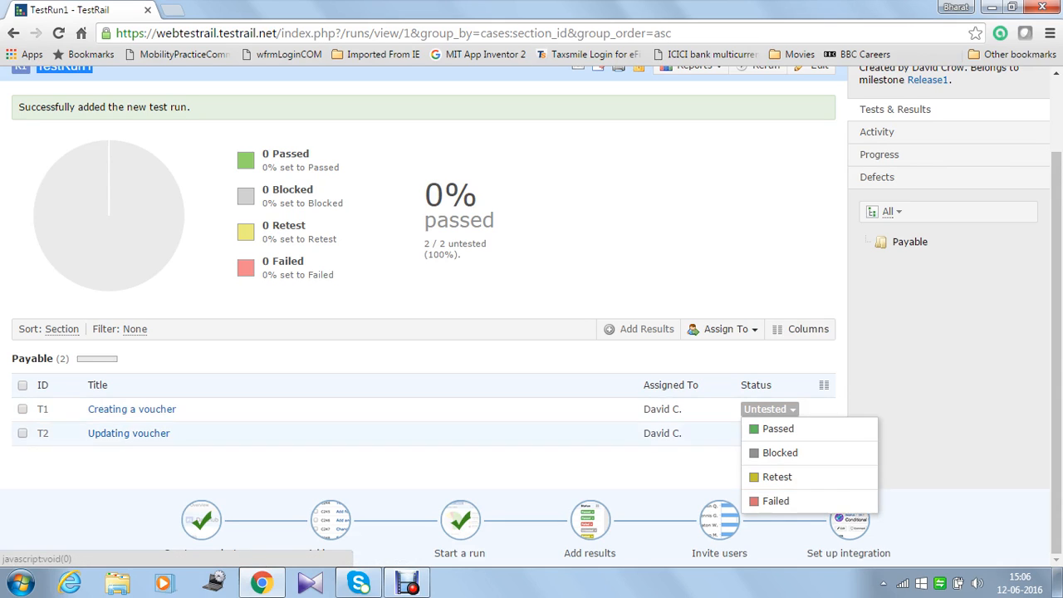
{"action": "key", "text": "Escape"}
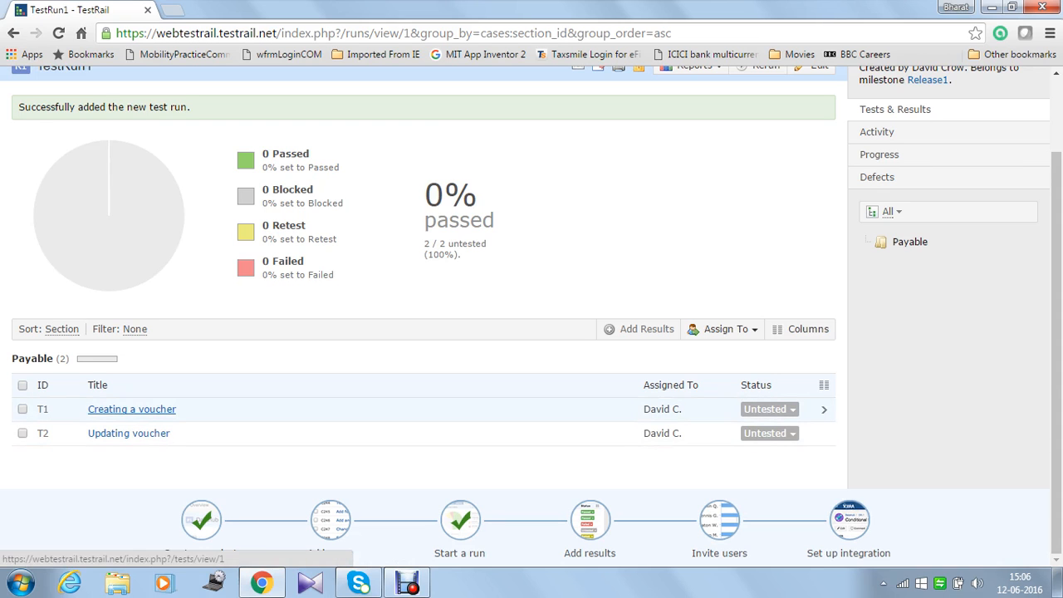
Step: Open the Creating a voucher test and start an Add Result form for it
{"action": "left_click", "coordinate": [131, 409]}
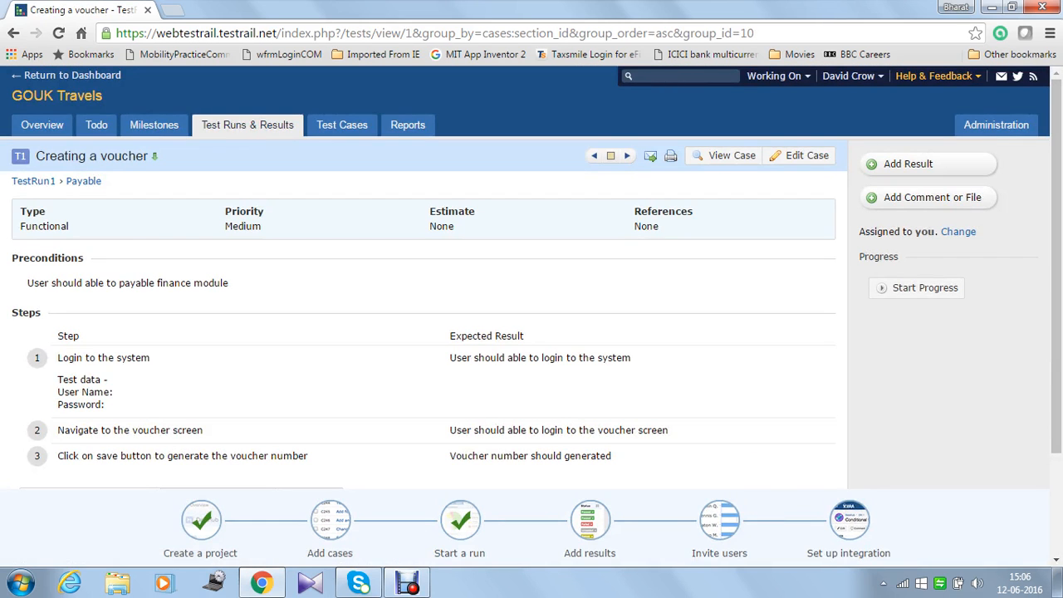
{"action": "scroll", "coordinate": [531, 278], "scroll_direction": "down", "scroll_amount": 2}
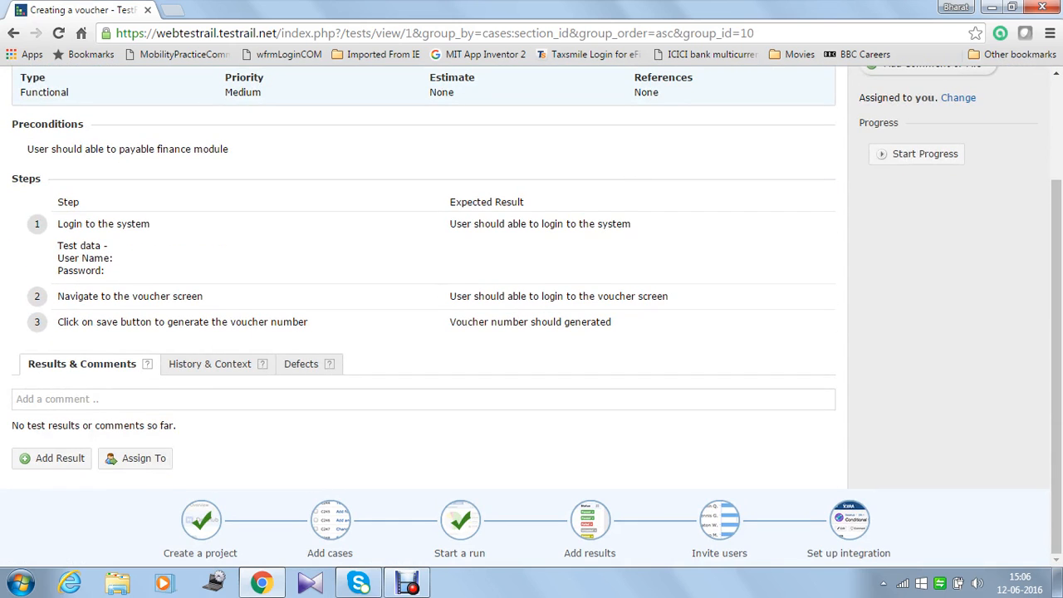
{"action": "scroll", "coordinate": [532, 279], "scroll_direction": "up", "scroll_amount": 2}
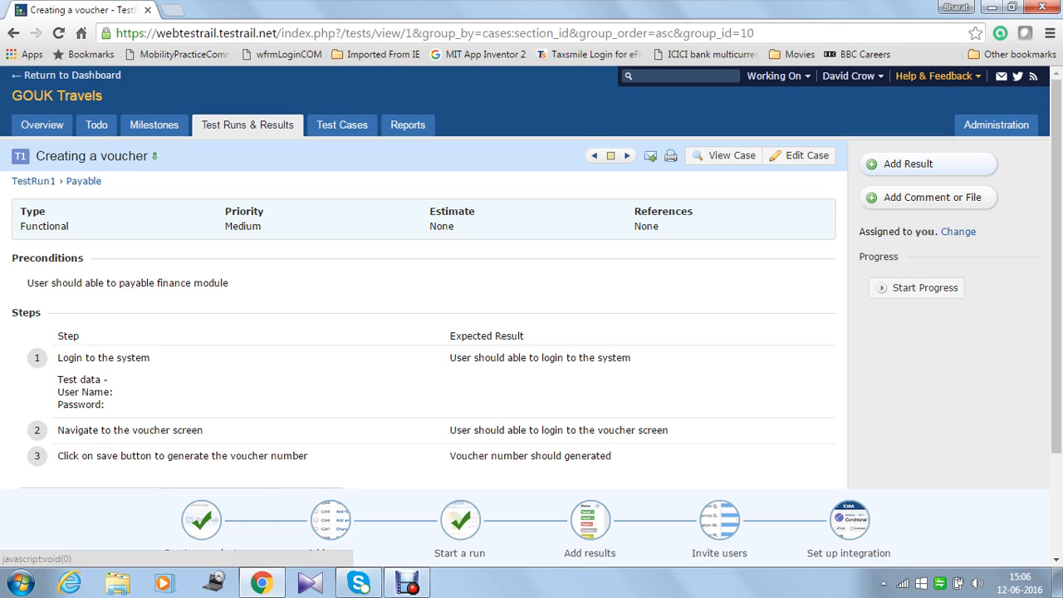
{"action": "left_click", "coordinate": [908, 164]}
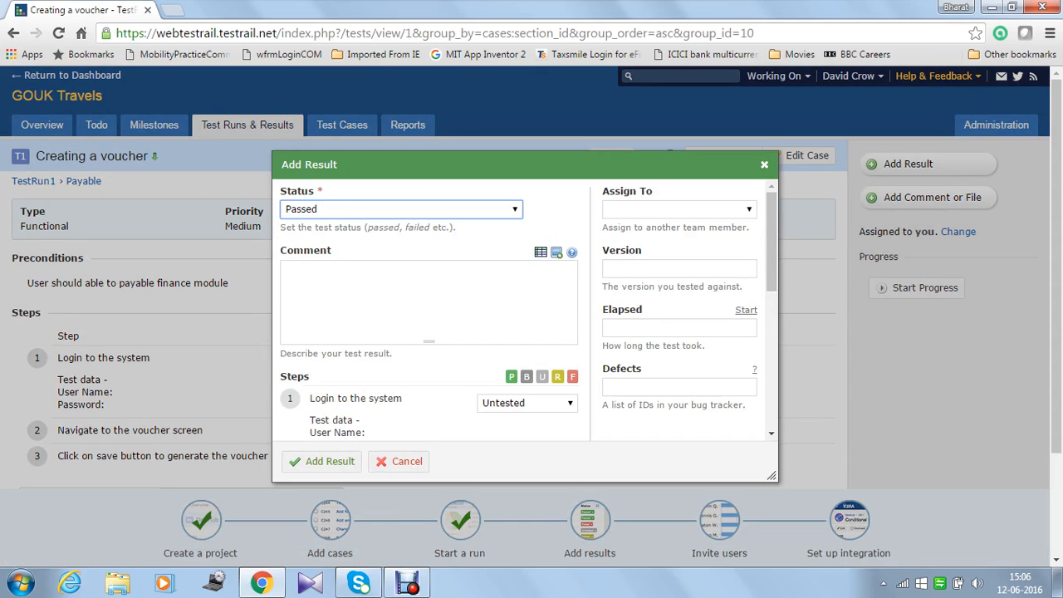
{"action": "left_click_drag", "start_coordinate": [515, 165], "coordinate": [737, 383]}
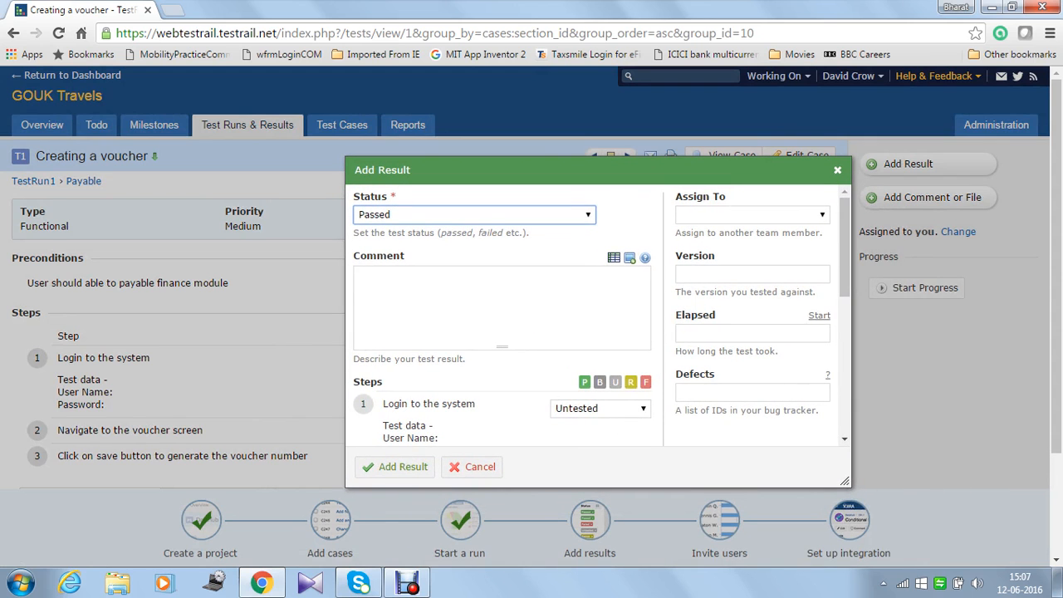
Step: Keep the result status as Passed and enter the comment 'test case is passed'
{"action": "key", "text": "alt+Down"}
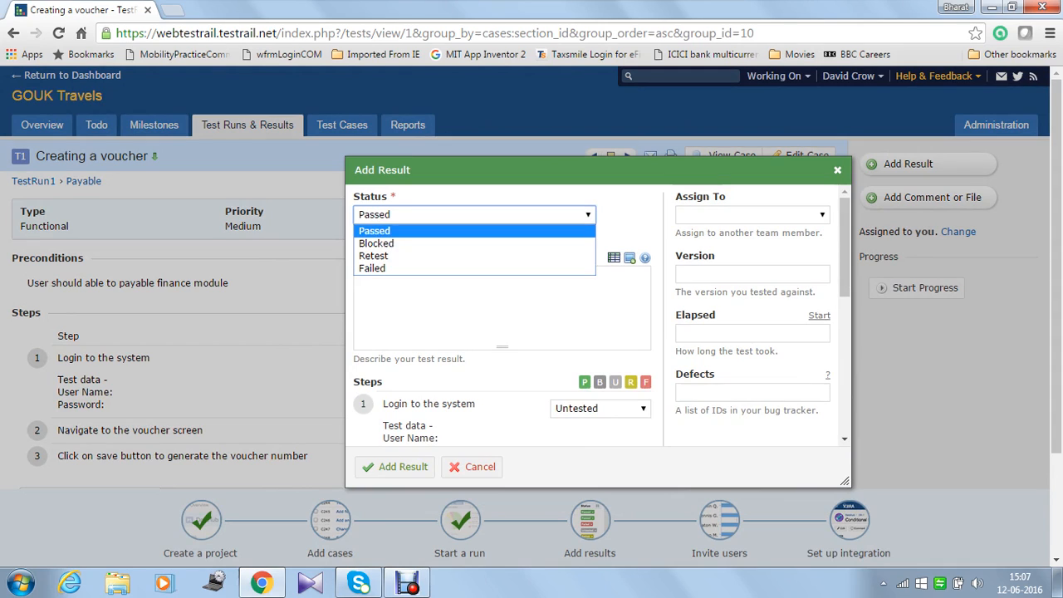
{"action": "key", "text": "Down"}
{"action": "key", "text": "Down"}
{"action": "key", "text": "Down"}
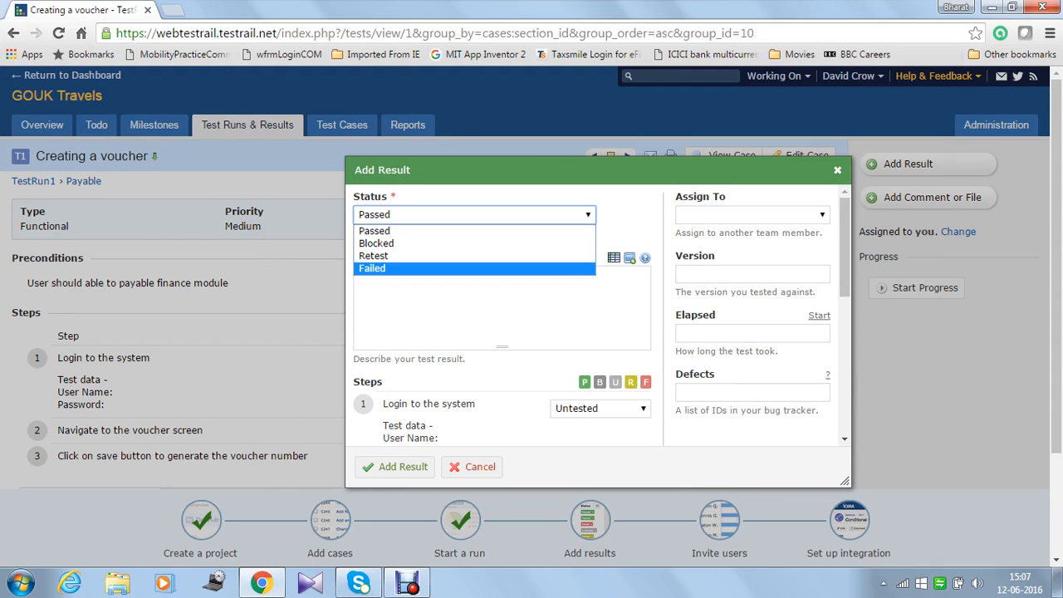
{"action": "key", "text": "Up"}
{"action": "key", "text": "Up"}
{"action": "key", "text": "Down"}
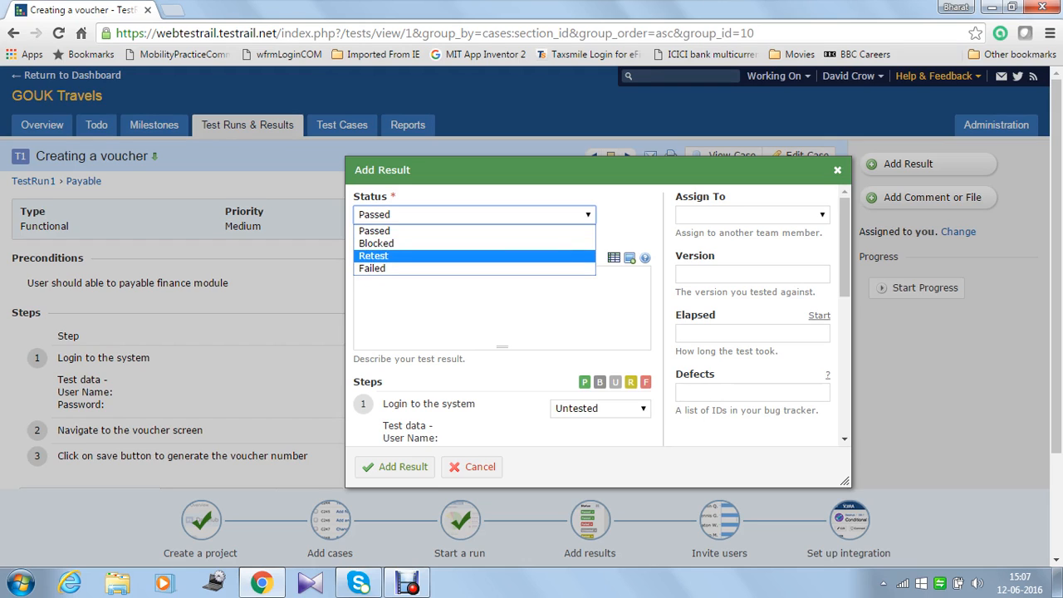
{"action": "key", "text": "Up"}
{"action": "key", "text": "Escape"}
{"action": "left_click", "coordinate": [359, 276]}
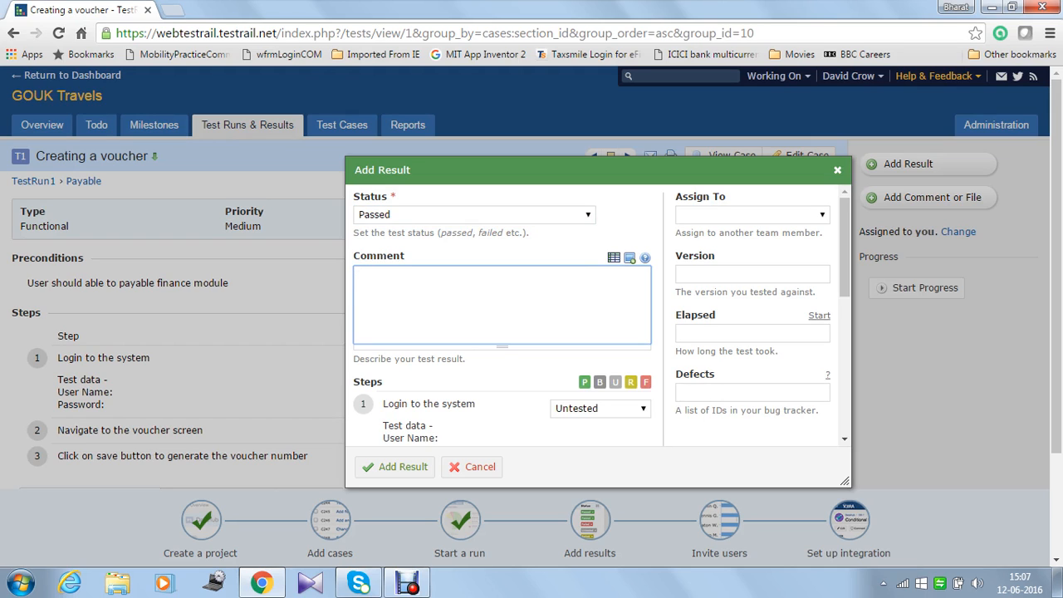
{"action": "type", "text": "test case is passed"}
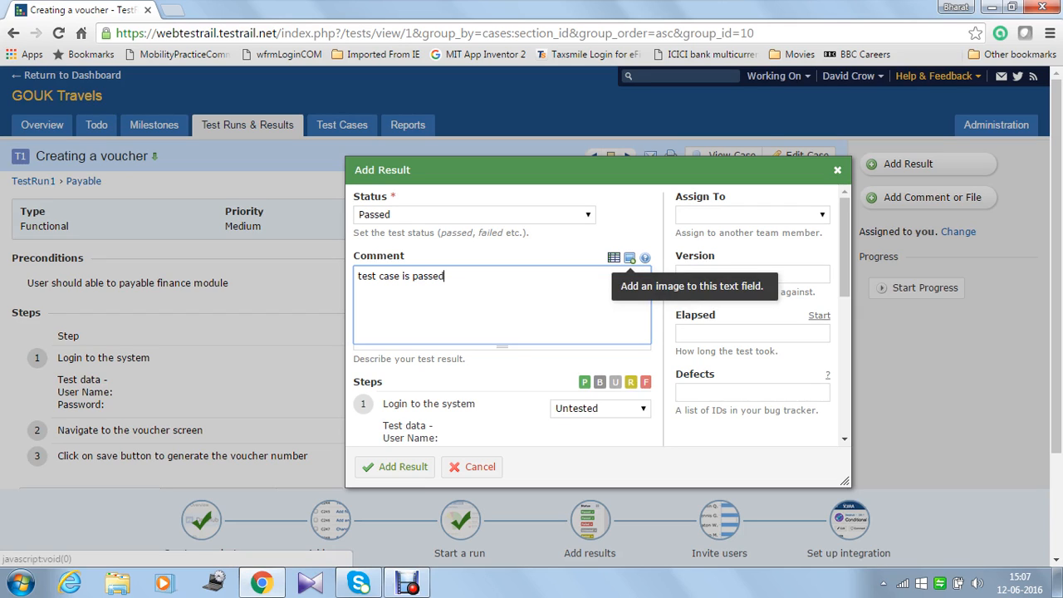
Step: Mark steps 1, 2 and 3 of Creating a voucher as Passed, adding no image
{"action": "left_click", "coordinate": [629, 259]}
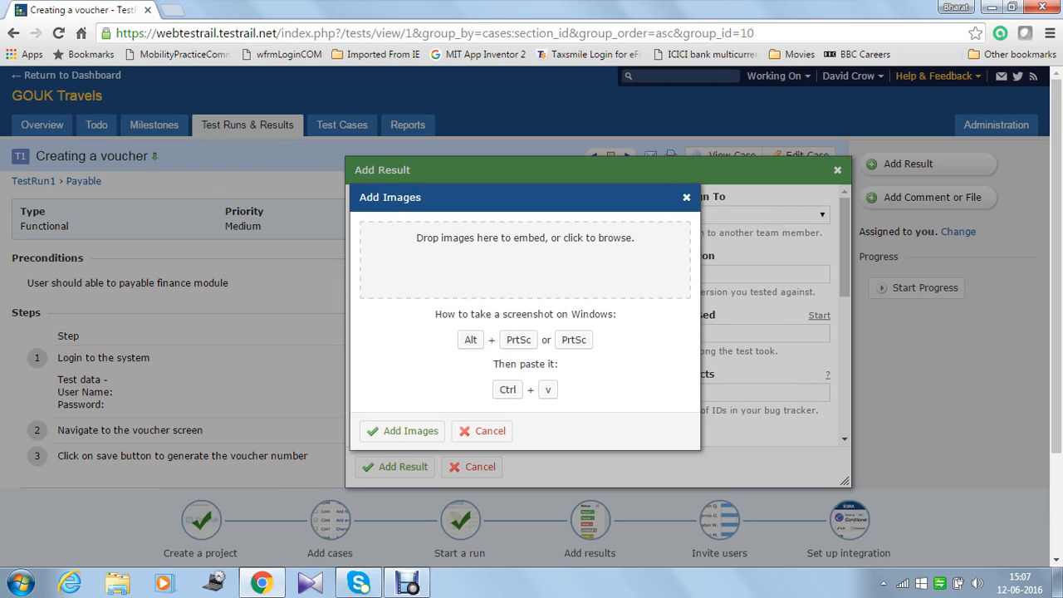
{"action": "left_click", "coordinate": [481, 430]}
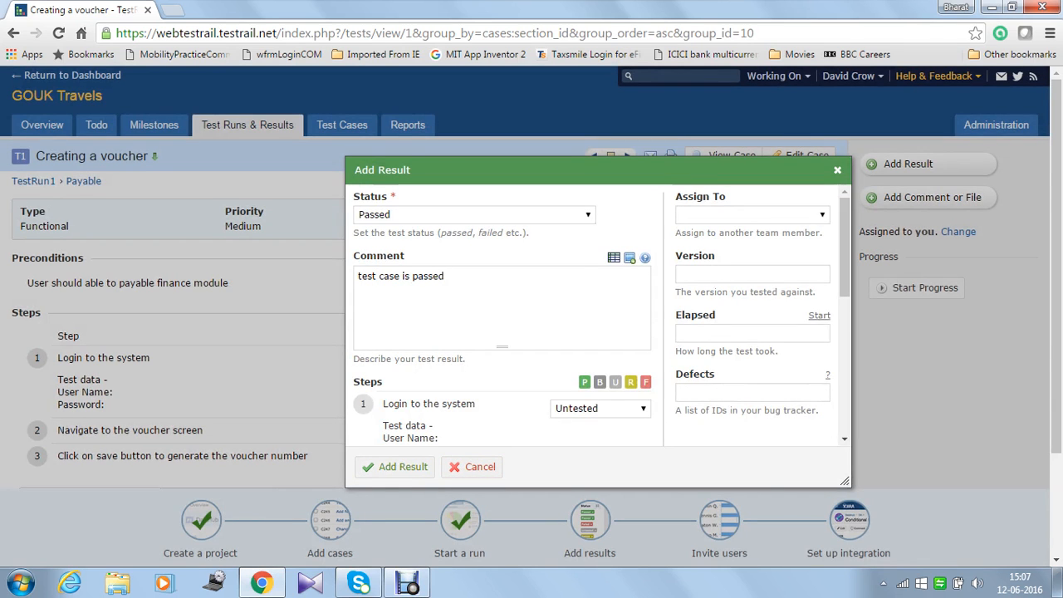
{"action": "scroll", "coordinate": [482, 415], "scroll_direction": "down", "scroll_amount": 3}
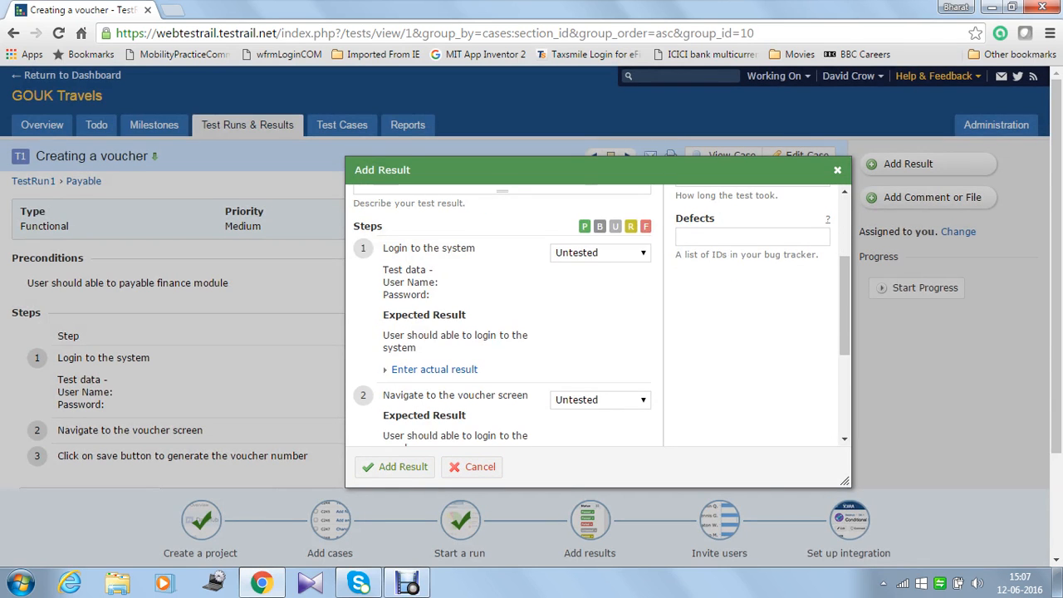
{"action": "left_click", "coordinate": [601, 253]}
{"action": "left_click", "coordinate": [581, 269]}
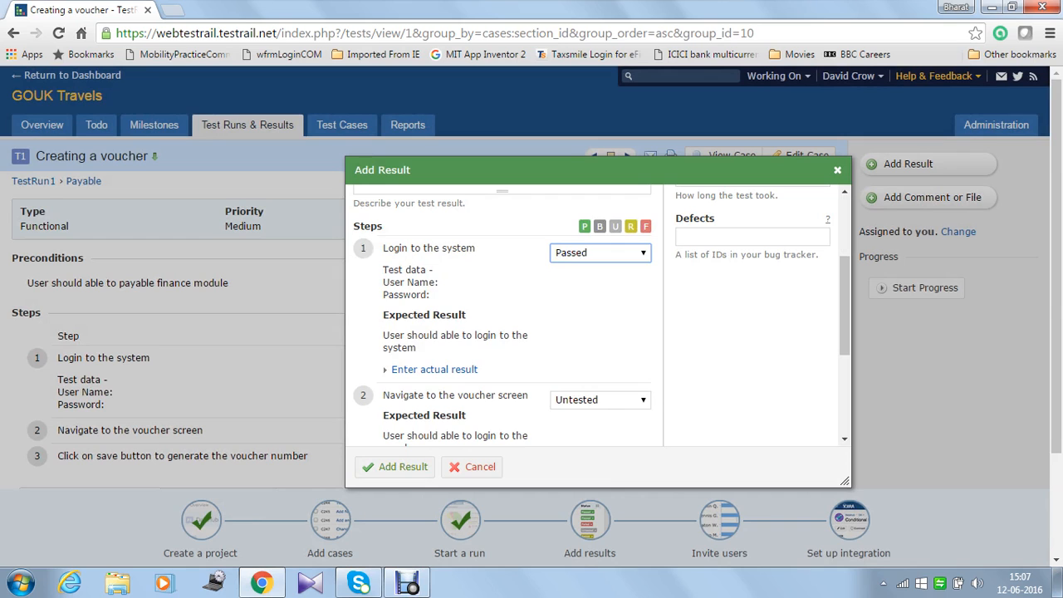
{"action": "left_click", "coordinate": [600, 400]}
{"action": "left_click", "coordinate": [581, 416]}
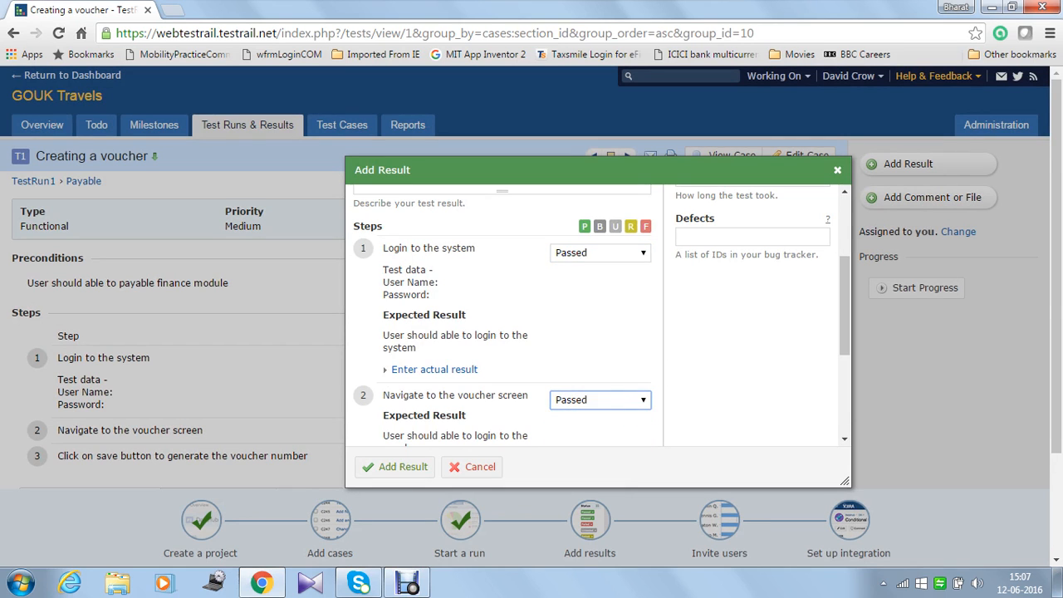
{"action": "scroll", "coordinate": [594, 349], "scroll_direction": "down", "scroll_amount": 3}
{"action": "left_click", "coordinate": [600, 293]}
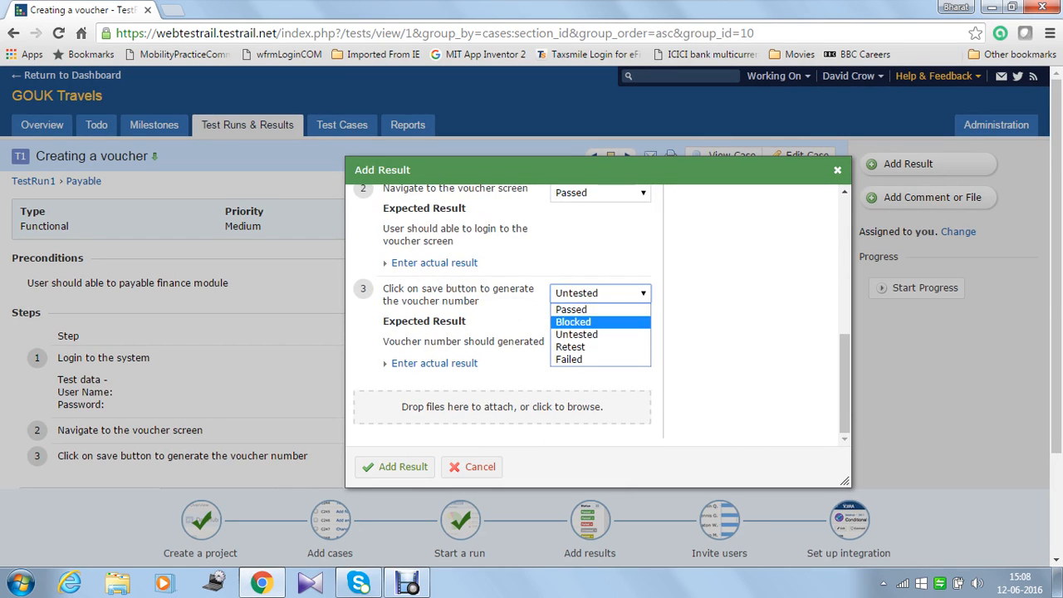
{"action": "left_click", "coordinate": [581, 310]}
Step: Assign the result to a team member and save the Passed result
{"action": "scroll", "coordinate": [582, 332], "scroll_direction": "down", "scroll_amount": 3}
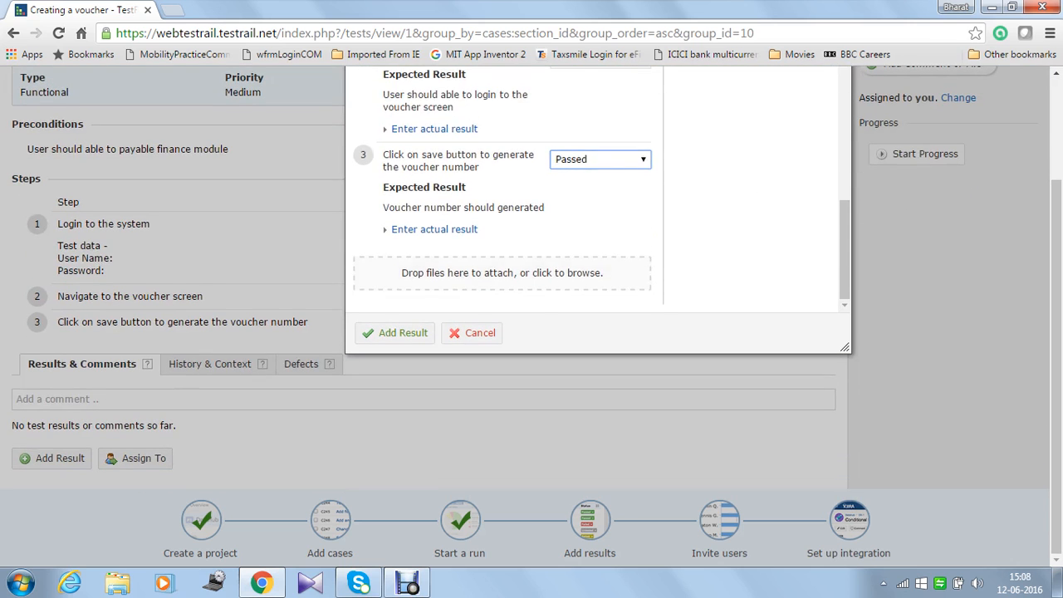
{"action": "scroll", "coordinate": [502, 191], "scroll_direction": "up", "scroll_amount": 5}
{"action": "scroll", "coordinate": [582, 333], "scroll_direction": "up", "scroll_amount": 3}
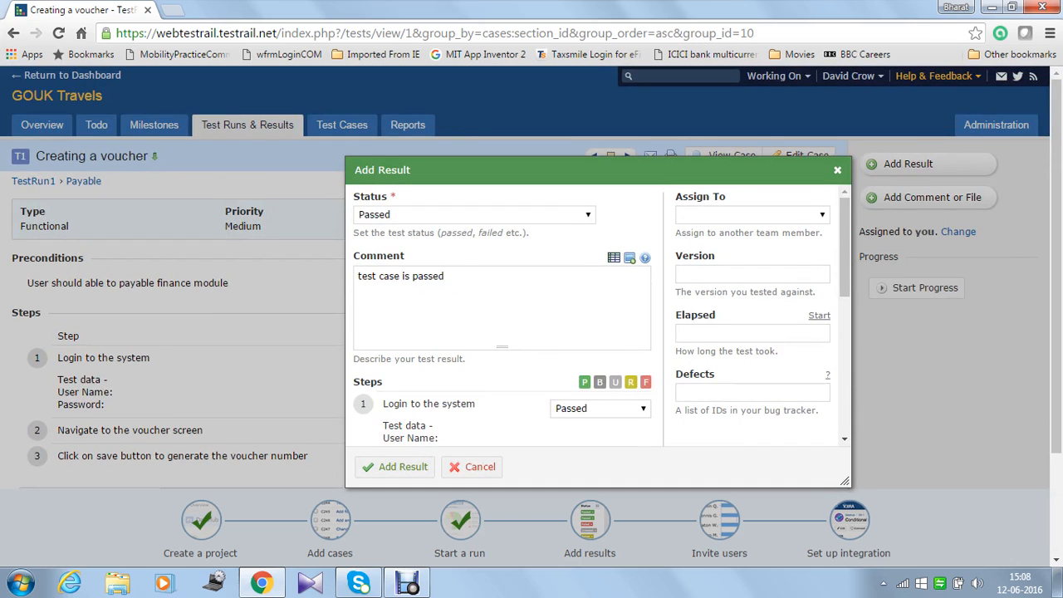
{"action": "left_click", "coordinate": [751, 214]}
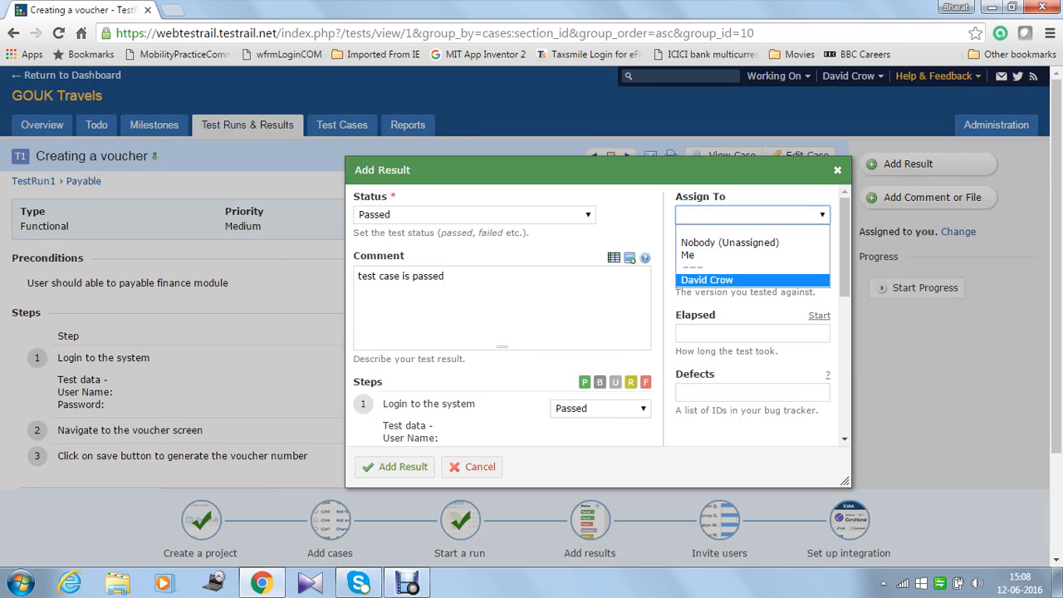
{"action": "left_click", "coordinate": [707, 280]}
{"action": "key", "text": "Tab"}
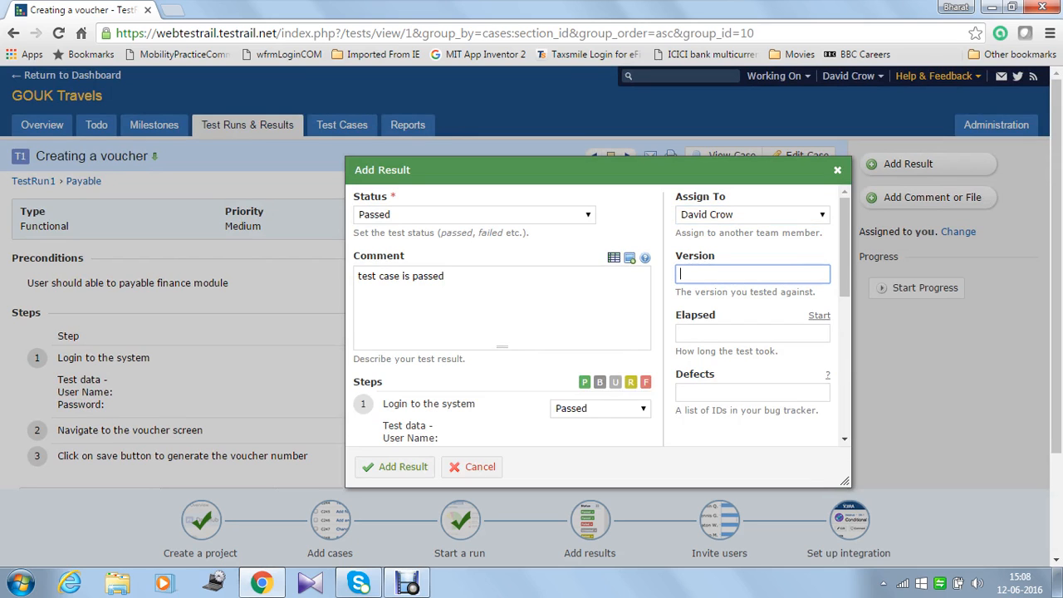
{"action": "scroll", "coordinate": [598, 316], "scroll_direction": "down", "scroll_amount": 1}
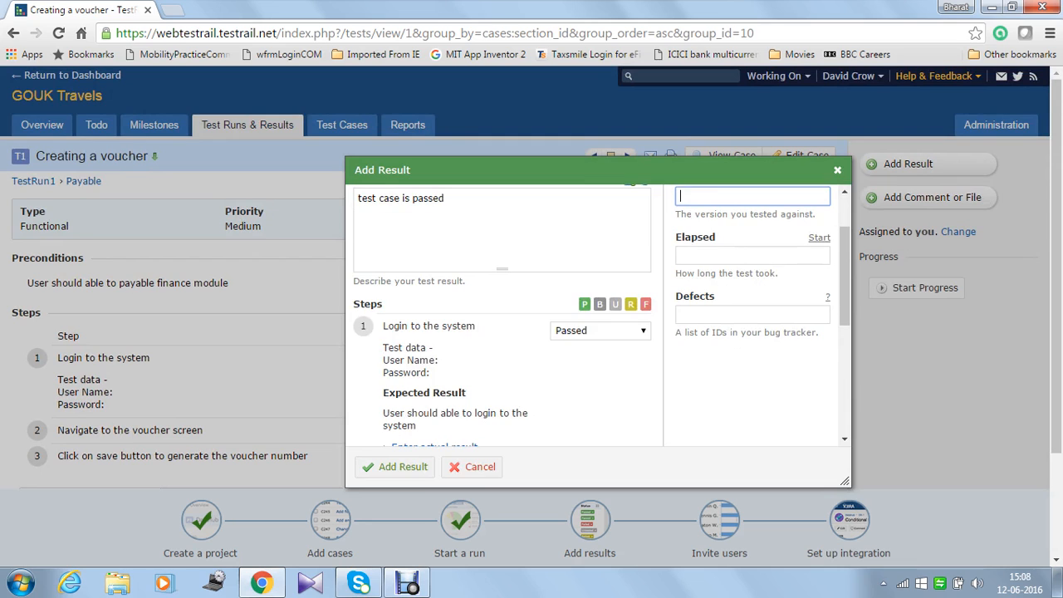
{"action": "scroll", "coordinate": [598, 316], "scroll_direction": "down", "scroll_amount": 1}
{"action": "left_click", "coordinate": [753, 237]}
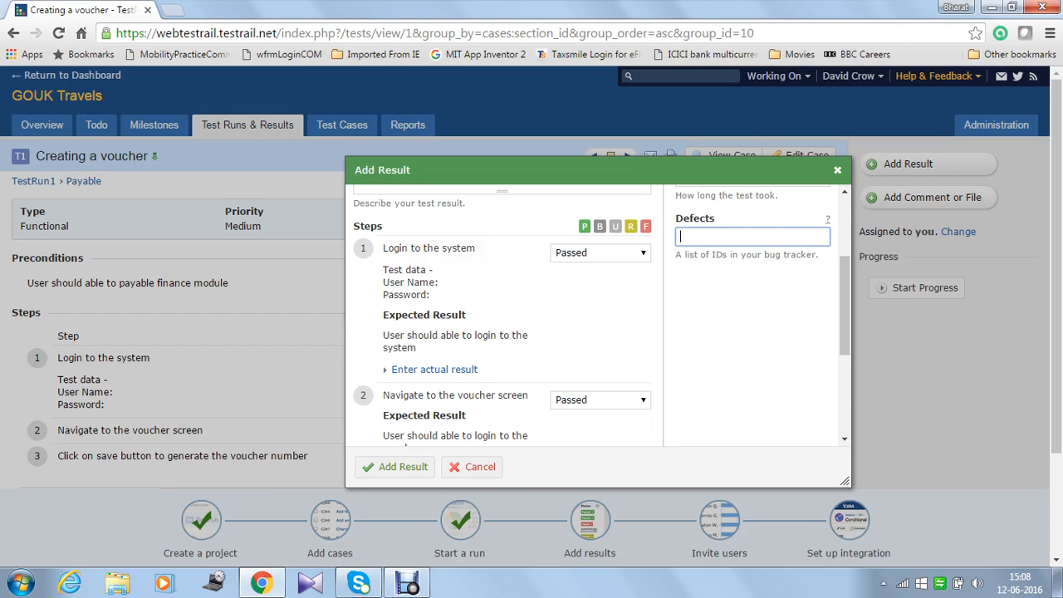
{"action": "scroll", "coordinate": [592, 316], "scroll_direction": "up", "scroll_amount": 2}
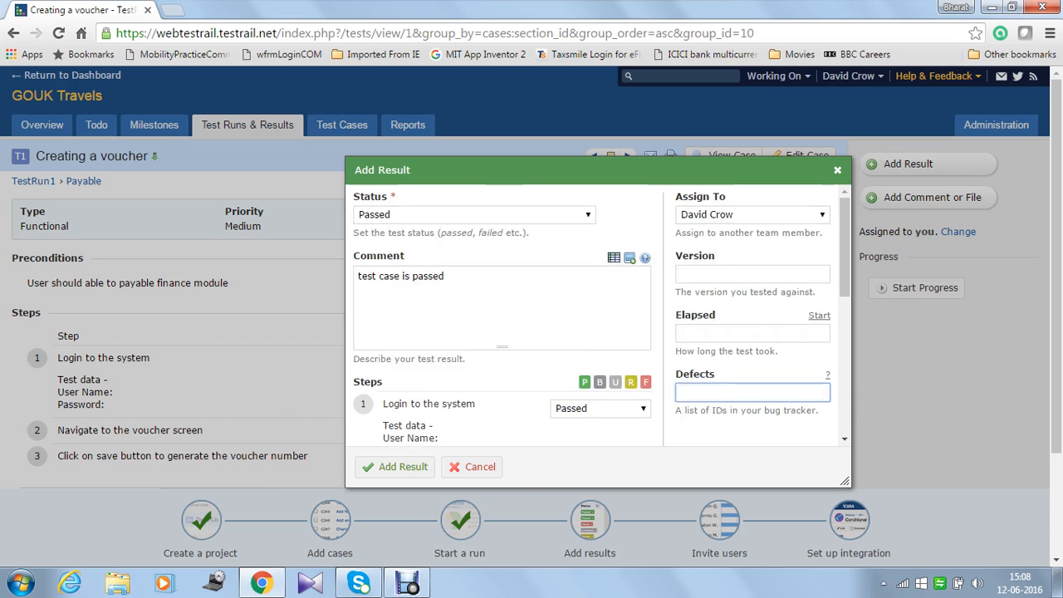
{"action": "scroll", "coordinate": [591, 316], "scroll_direction": "down", "scroll_amount": 3}
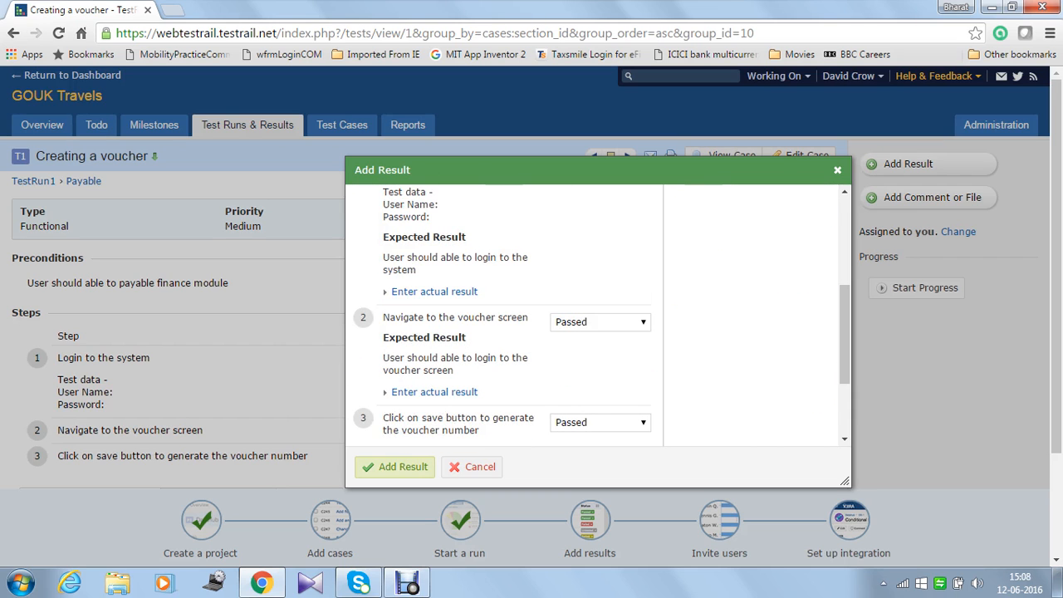
{"action": "left_click", "coordinate": [396, 468]}
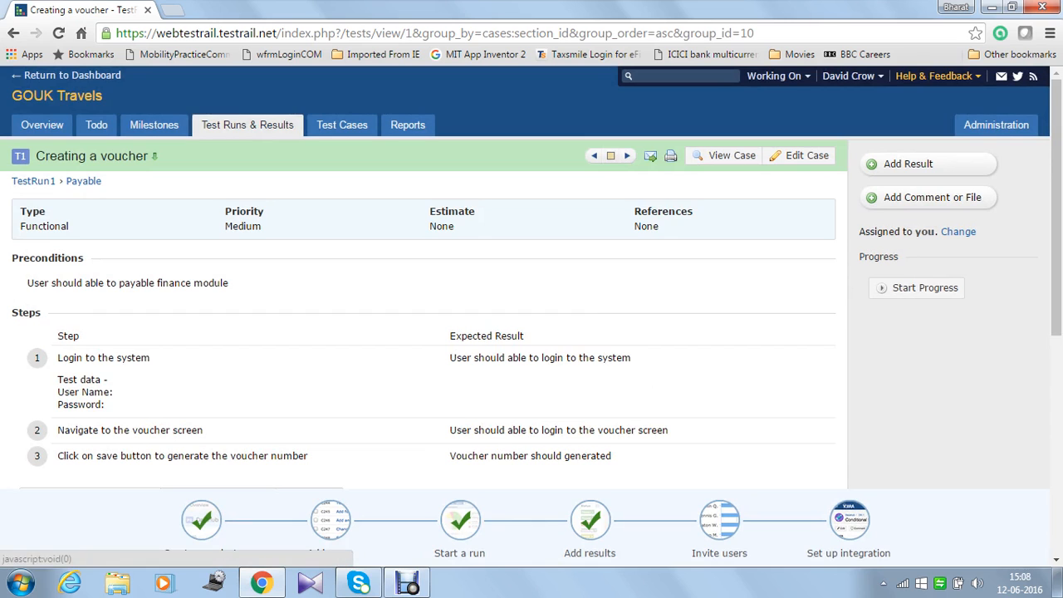
Step: Record Updating voucher as Failed, then return to the test runs overview for TestRun1
{"action": "left_click", "coordinate": [627, 156]}
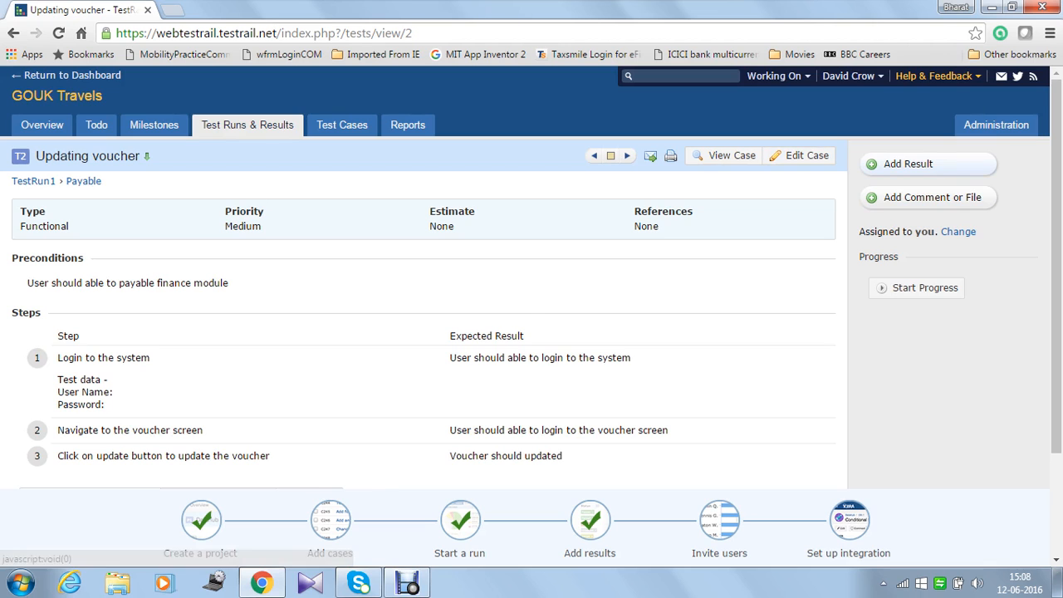
{"action": "left_click", "coordinate": [908, 163]}
{"action": "left_click", "coordinate": [401, 209]}
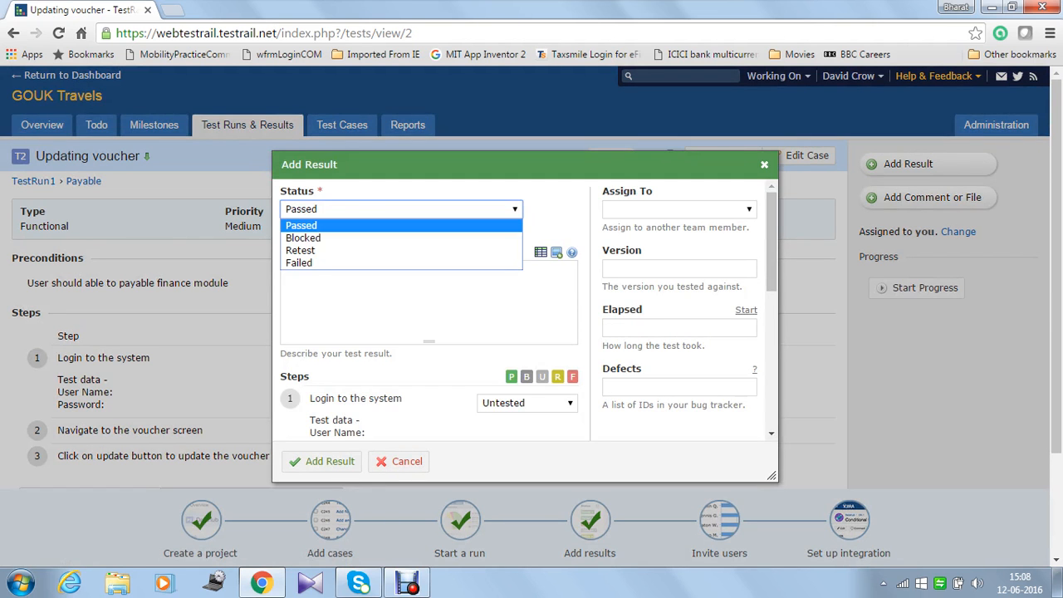
{"action": "key", "text": "Up"}
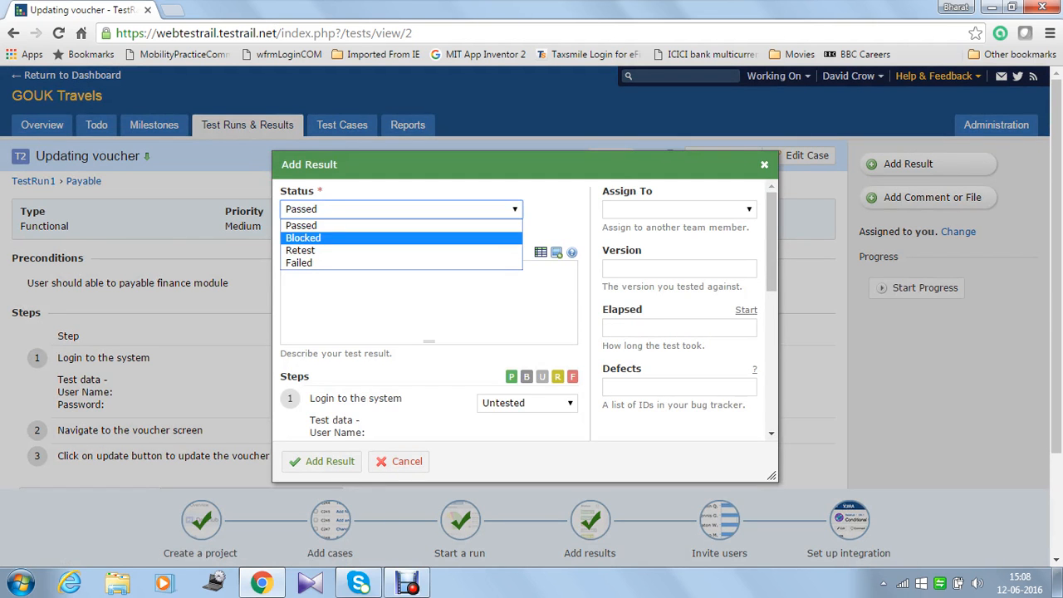
{"action": "key", "text": "Up"}
{"action": "key", "text": "Down"}
{"action": "key", "text": "Down"}
{"action": "key", "text": "Down"}
{"action": "key", "text": "Return"}
{"action": "left_click", "coordinate": [428, 300]}
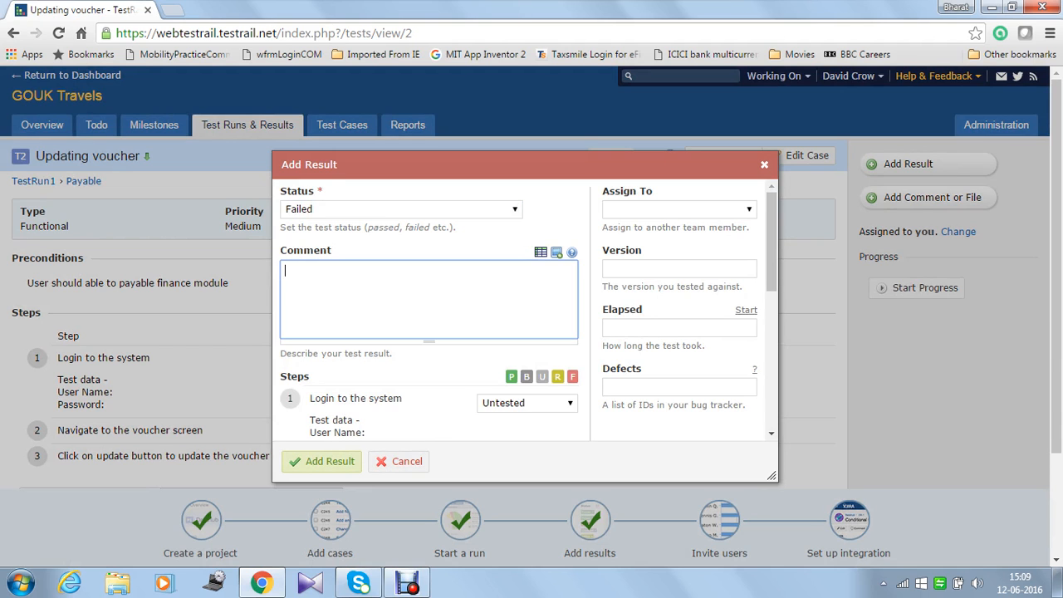
{"action": "left_click", "coordinate": [323, 461]}
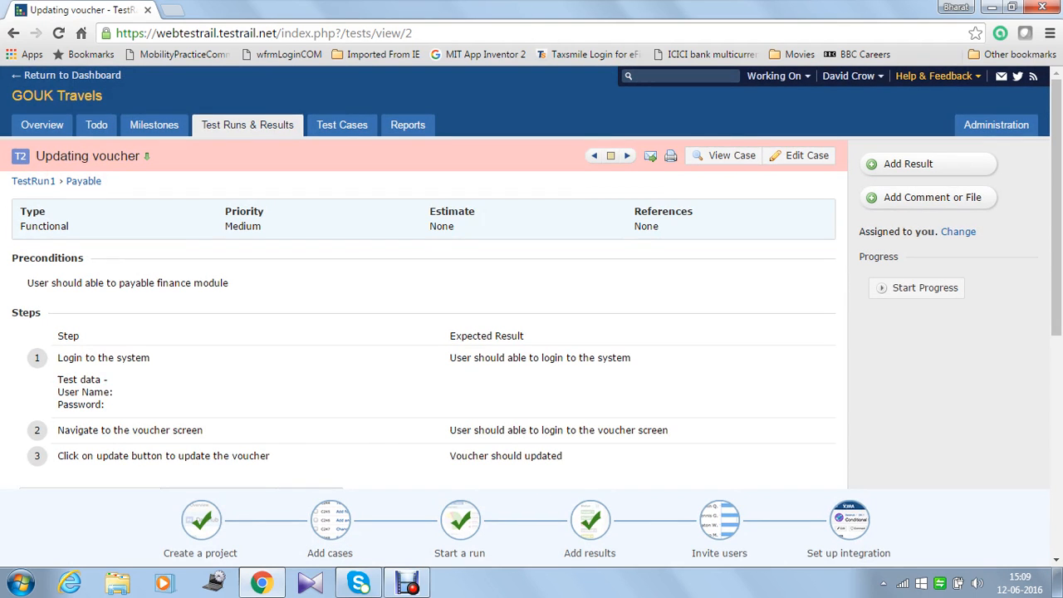
{"action": "left_click", "coordinate": [247, 126]}
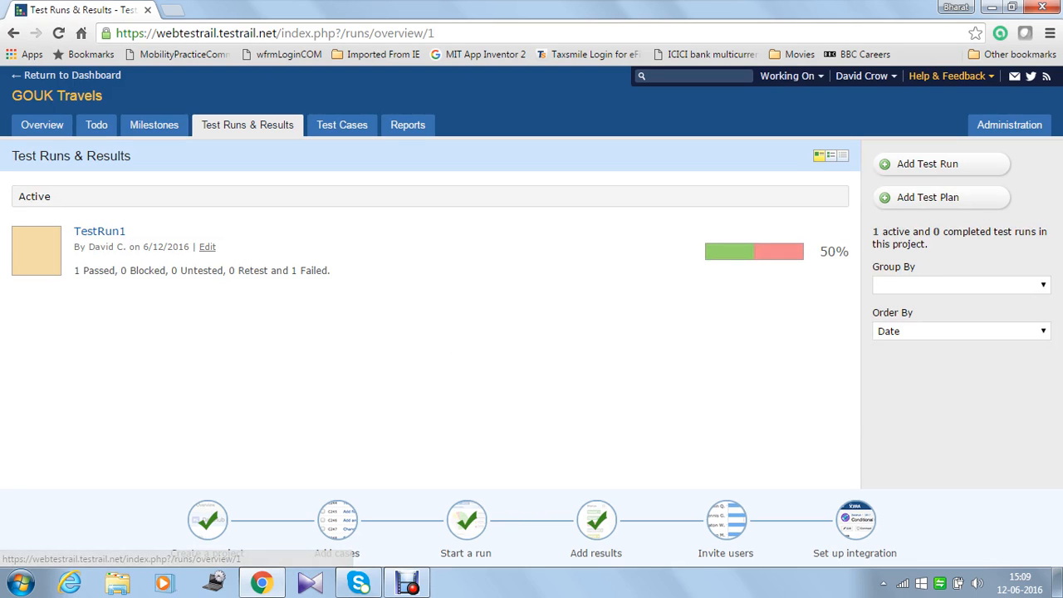
Step: Open the GOUK Travels project overview and highlight its 1 Passed and 1 Failed counts
{"action": "left_click", "coordinate": [41, 125]}
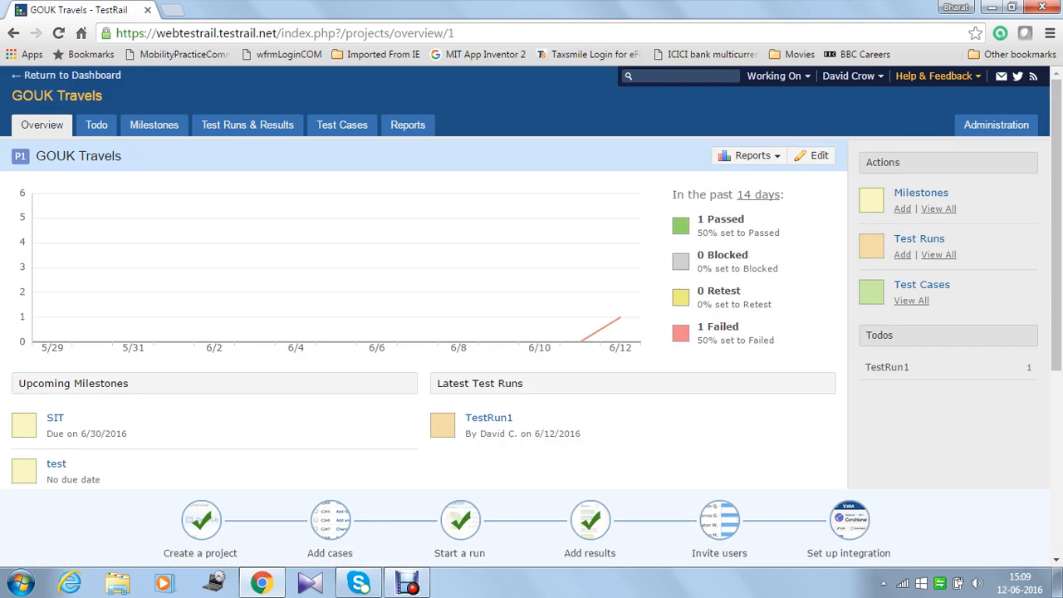
{"action": "left_click_drag", "start_coordinate": [705, 219], "coordinate": [744, 220]}
{"action": "left_click_drag", "start_coordinate": [698, 327], "coordinate": [739, 327]}
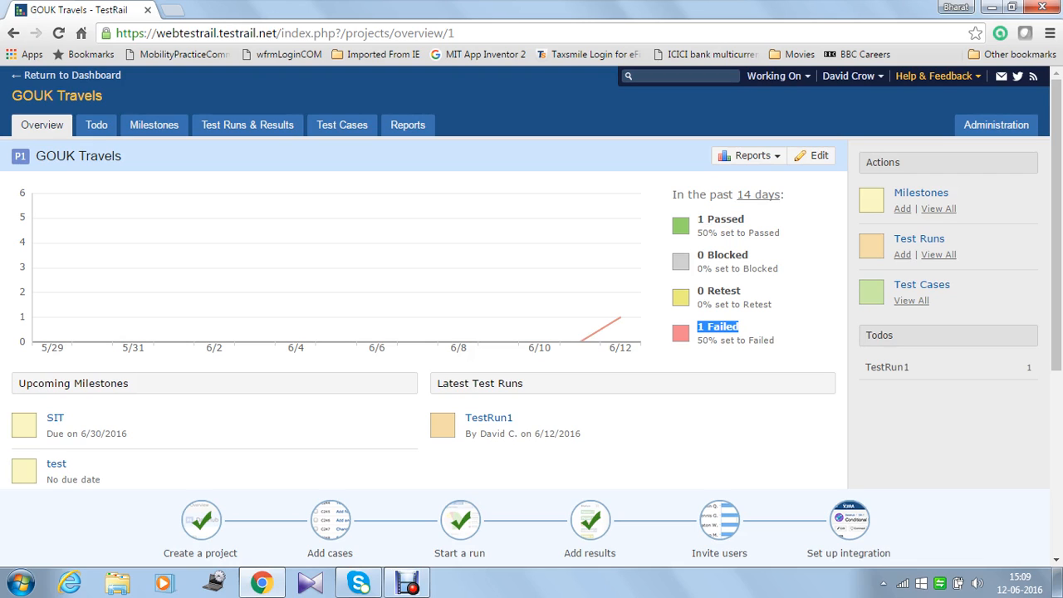